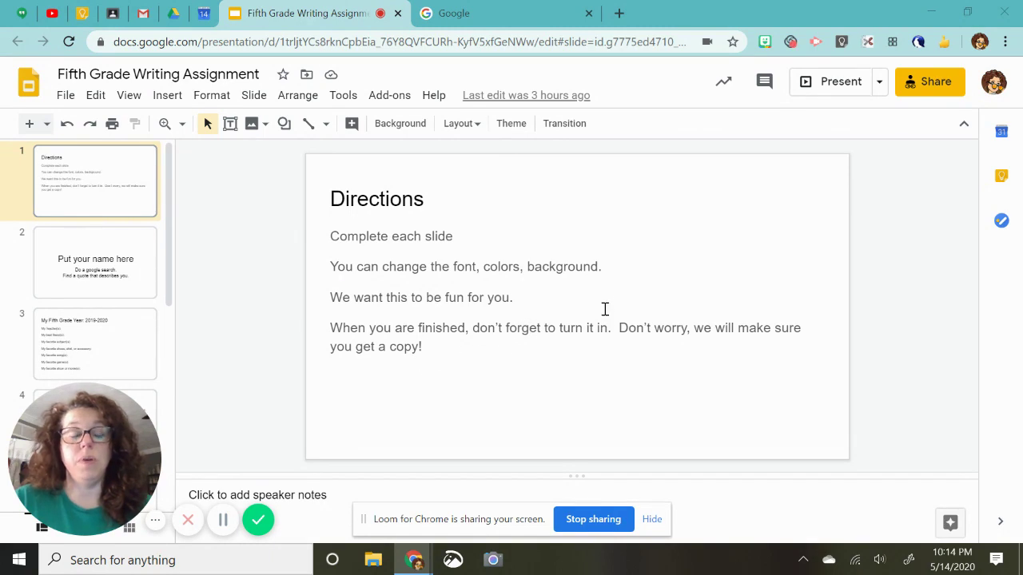
- Go to slide 2, dismiss the antivirus expiry notice, and select the name title and quote subtitle
click(132, 288)
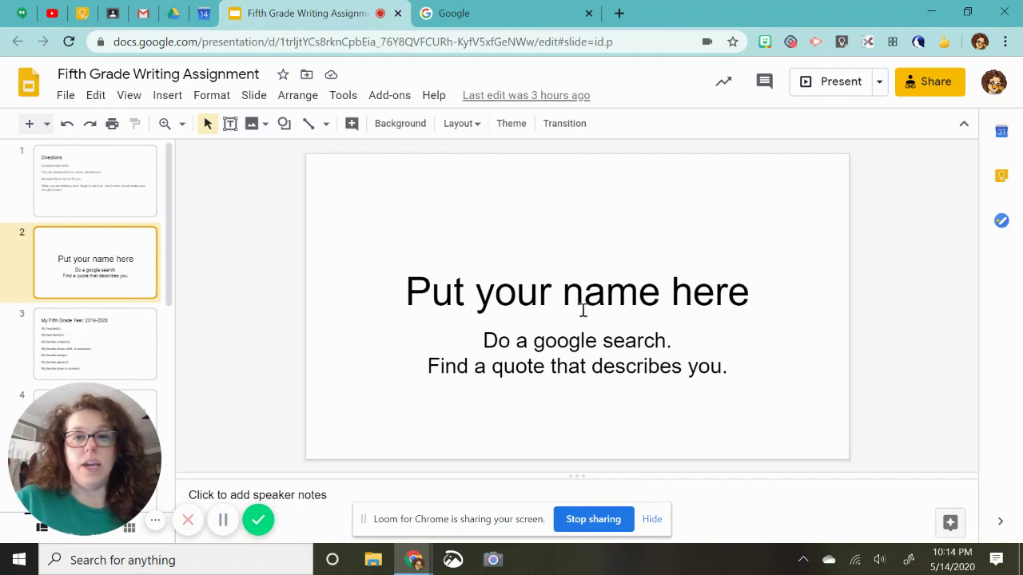
click(583, 307)
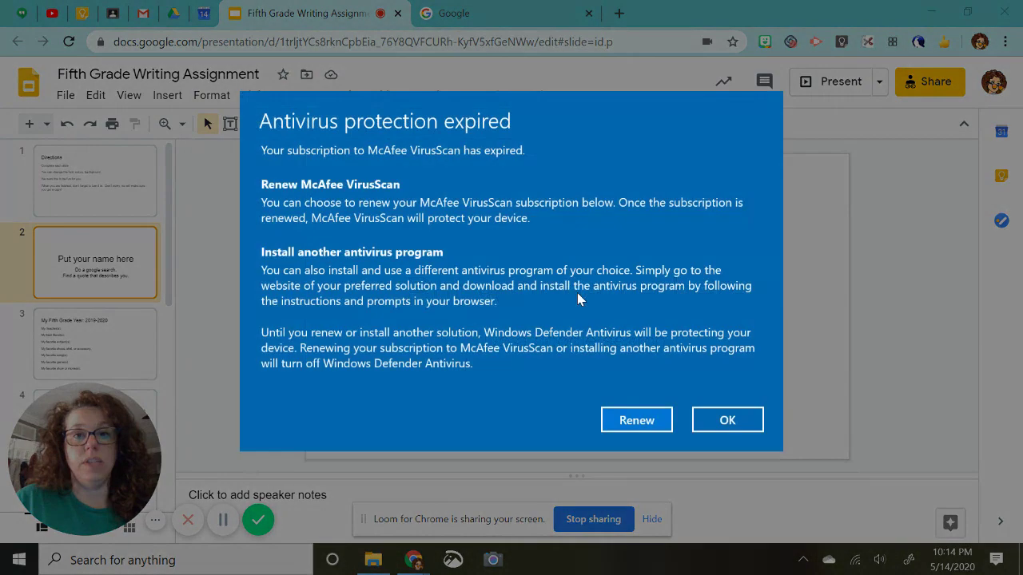
click(727, 421)
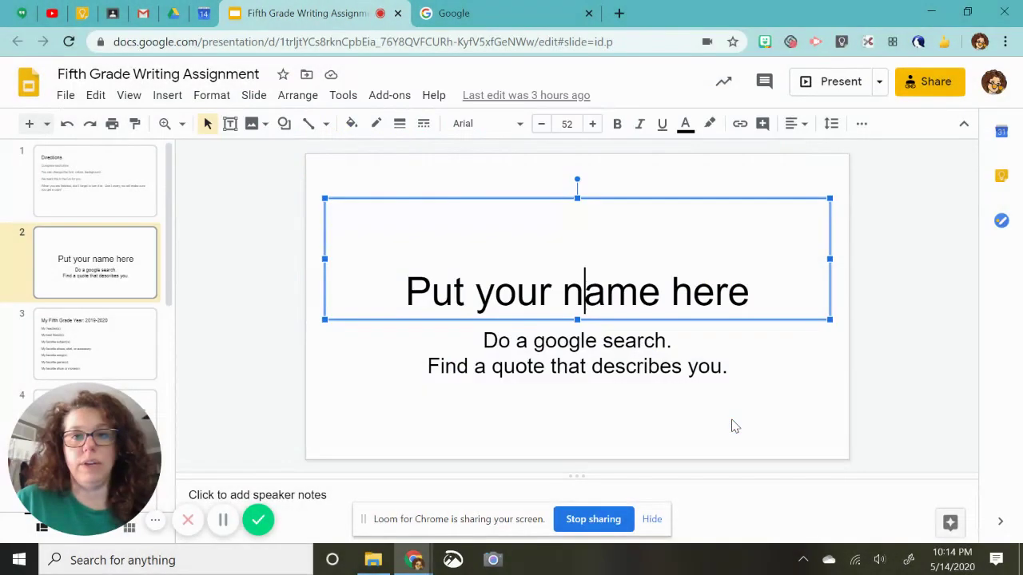
triple_click(671, 298)
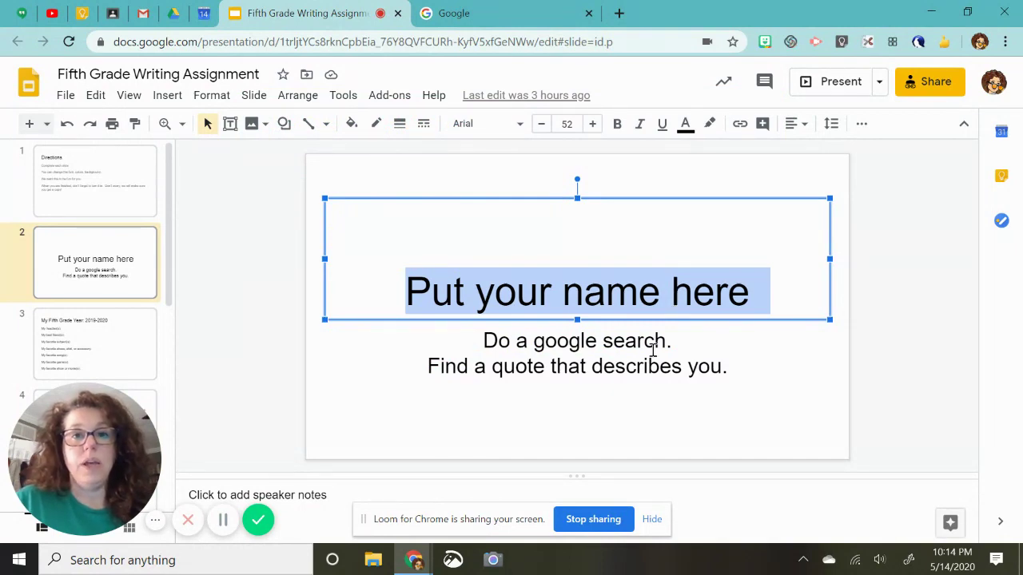
click(616, 366)
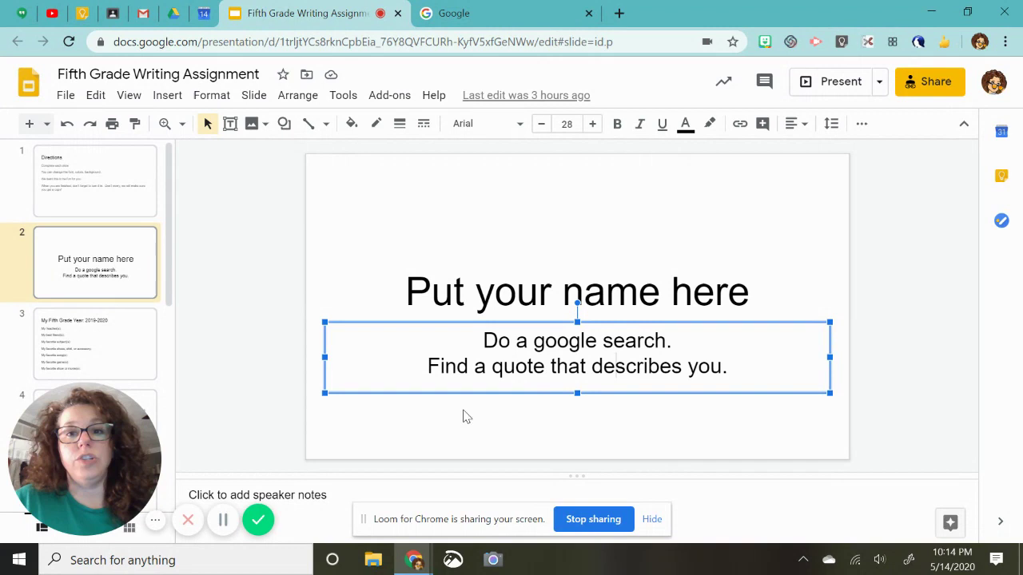
- Google 'quotes about being funny', then go back to the writing assignment deck
click(503, 16)
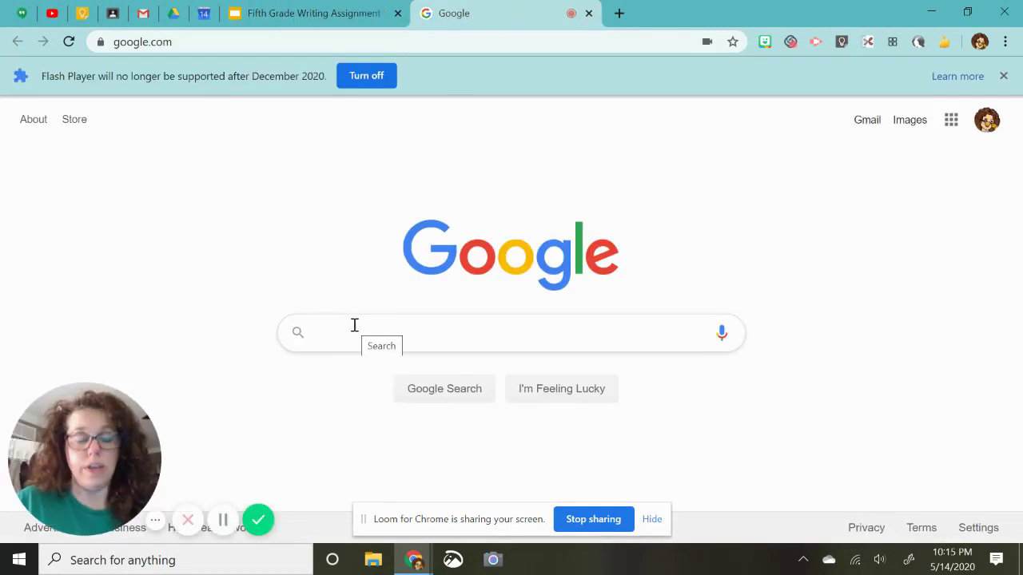
text(quotes )
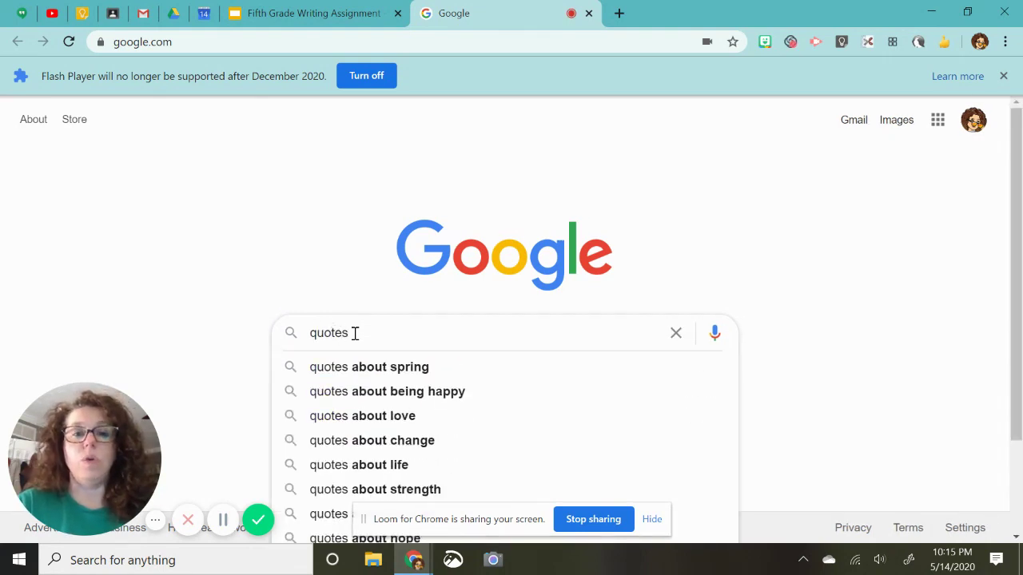
text(about being )
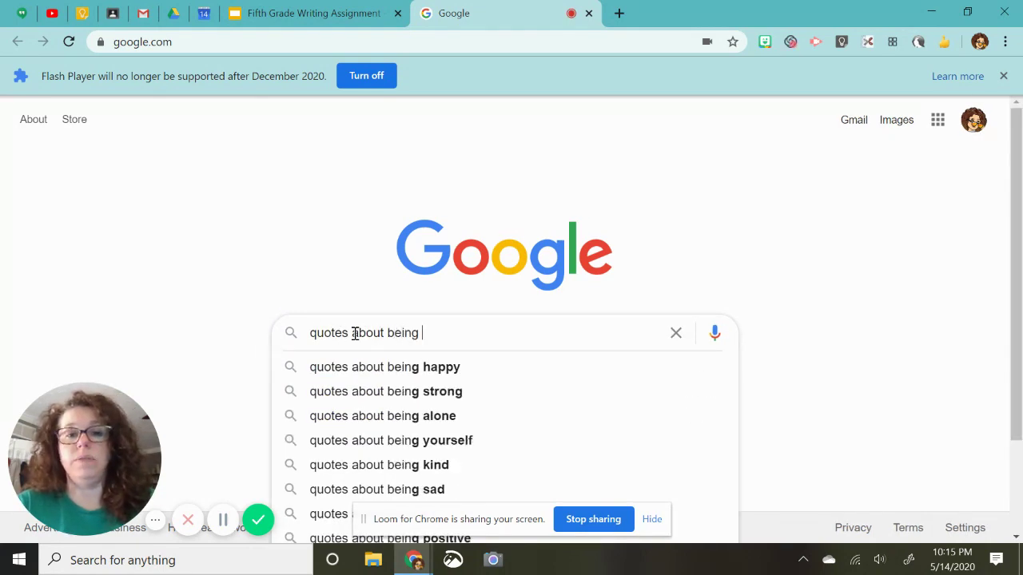
text(funny)
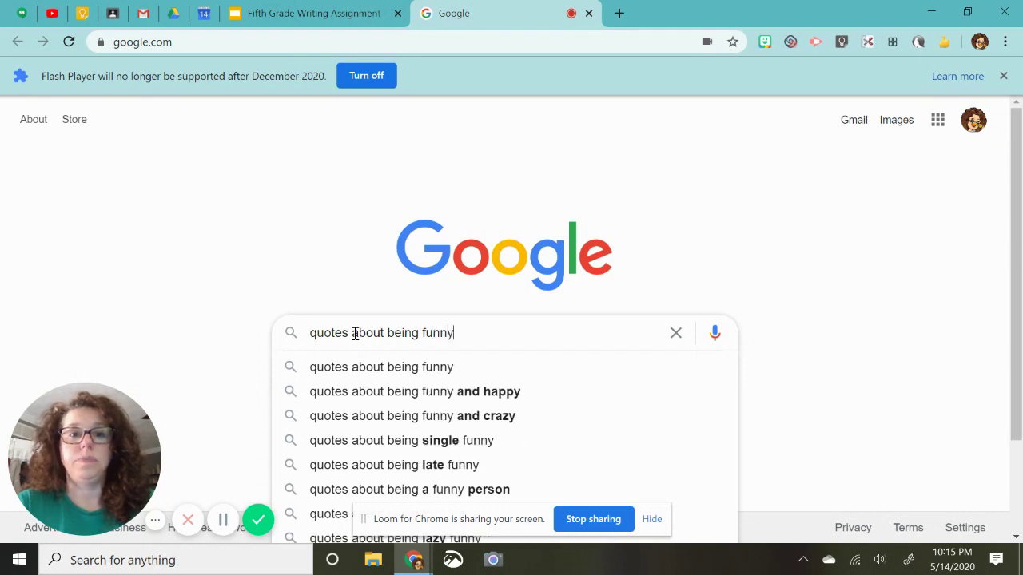
click(406, 381)
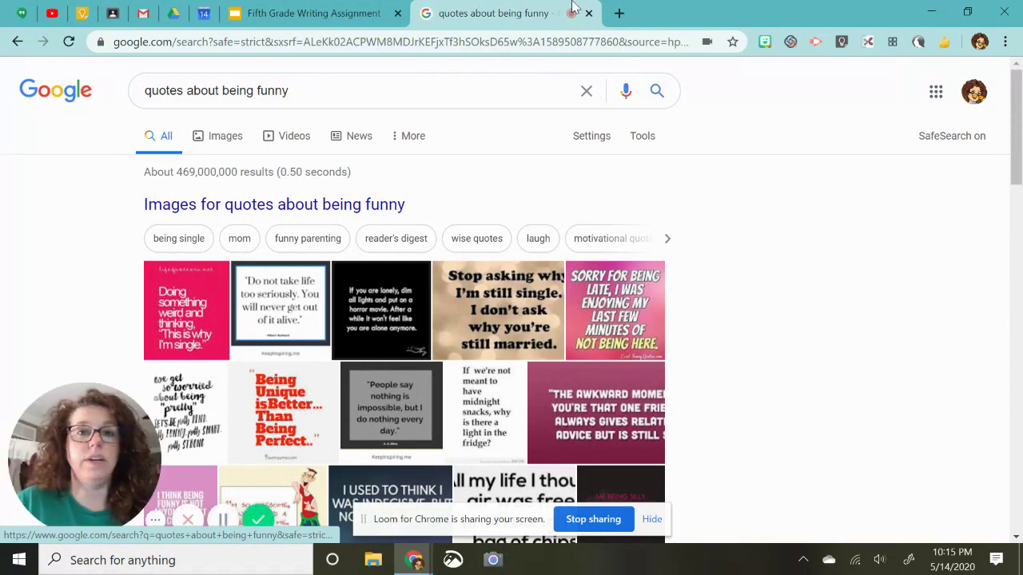
click(320, 15)
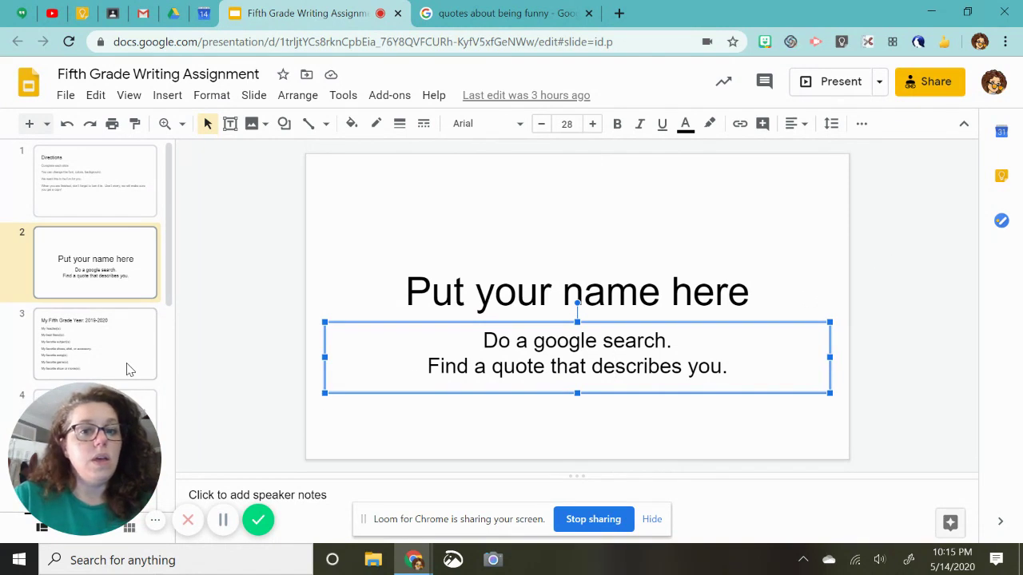
triple_click(436, 275)
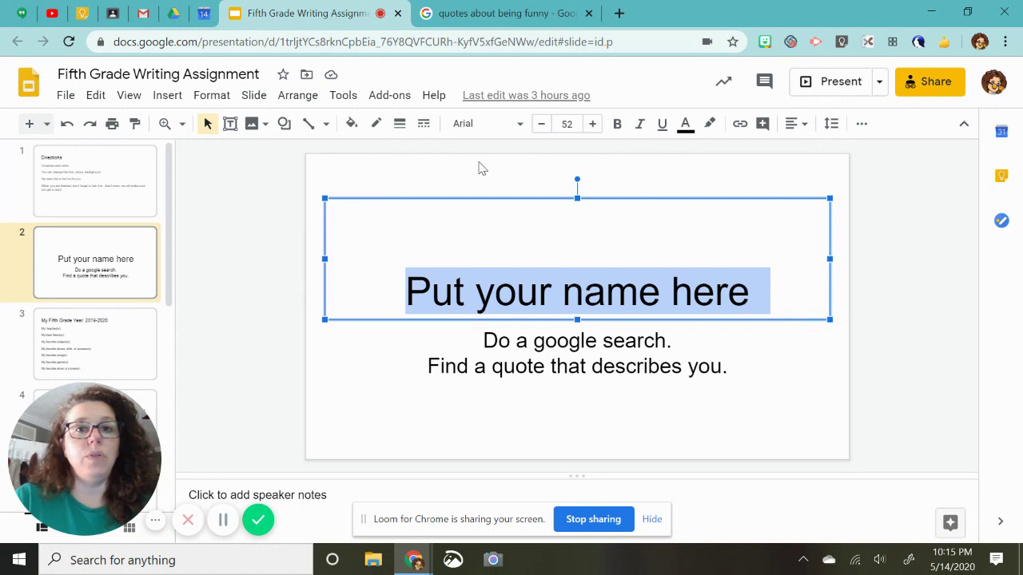
click(495, 128)
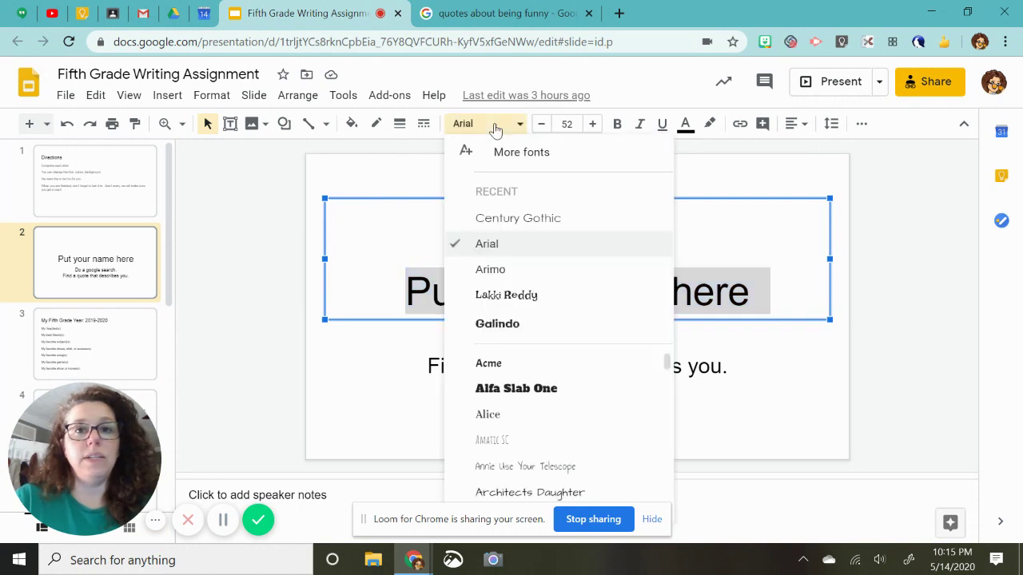
click(496, 307)
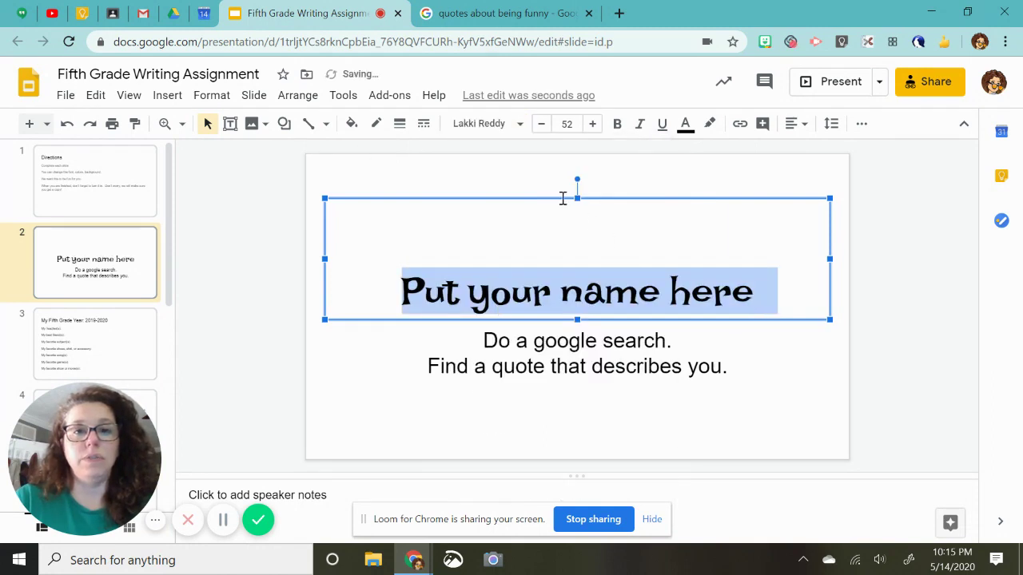
click(523, 128)
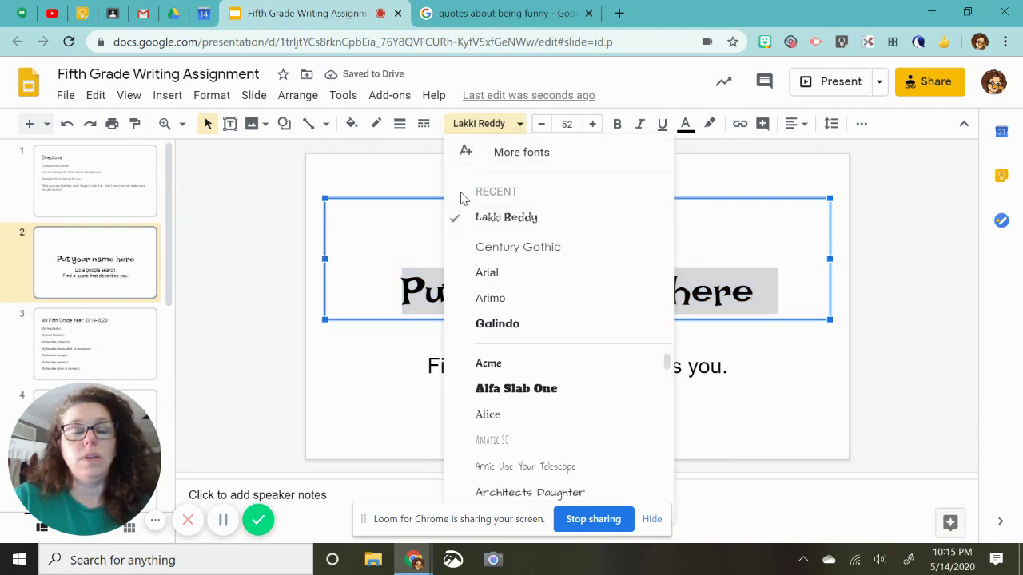
click(322, 199)
click(67, 124)
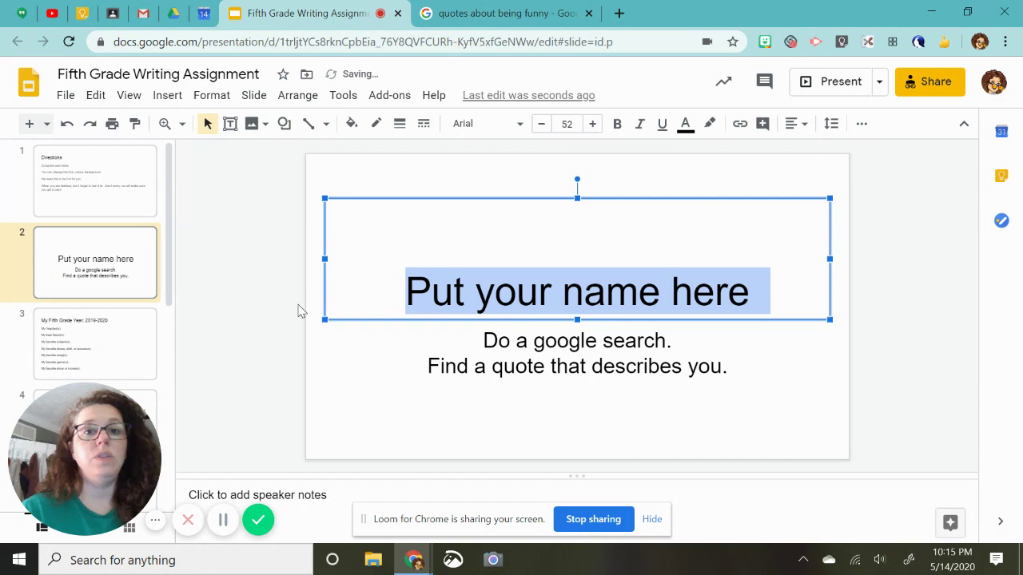
click(365, 333)
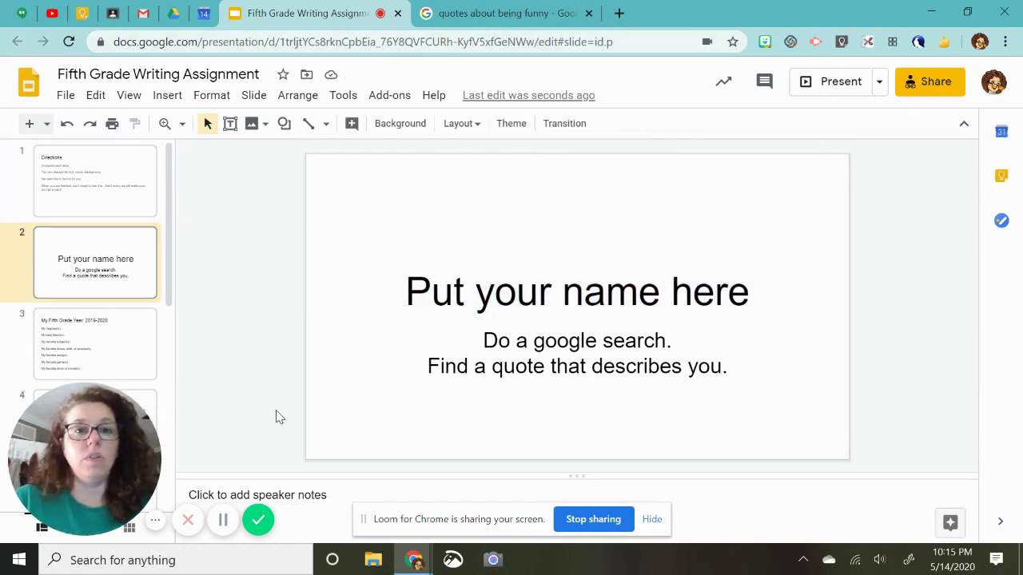
click(519, 280)
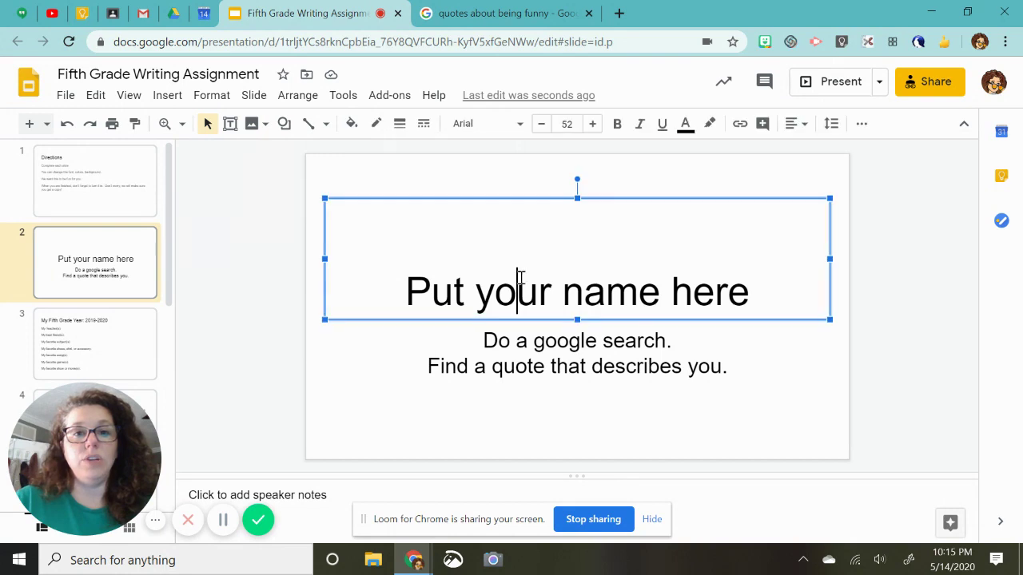
click(264, 440)
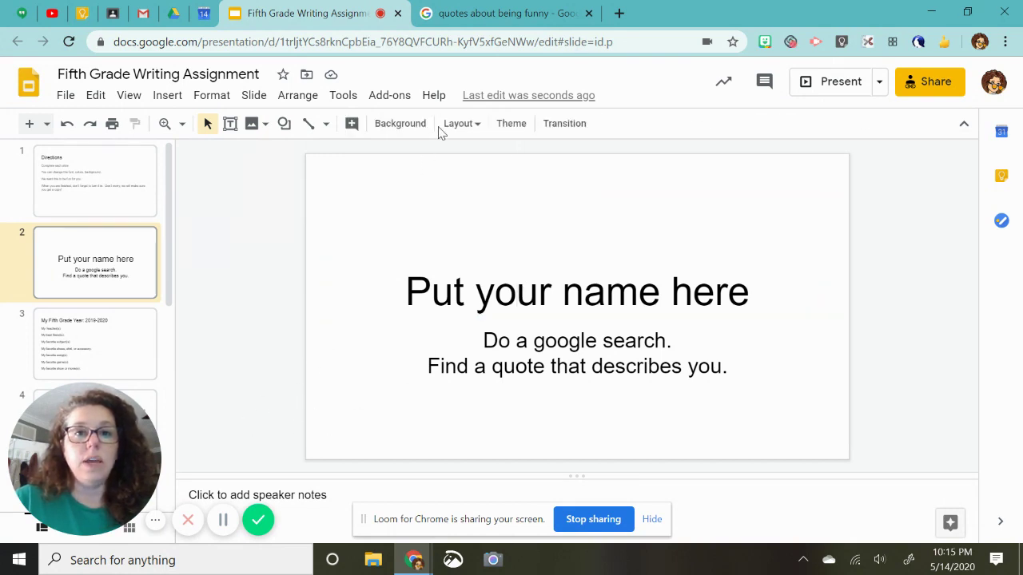
click(404, 127)
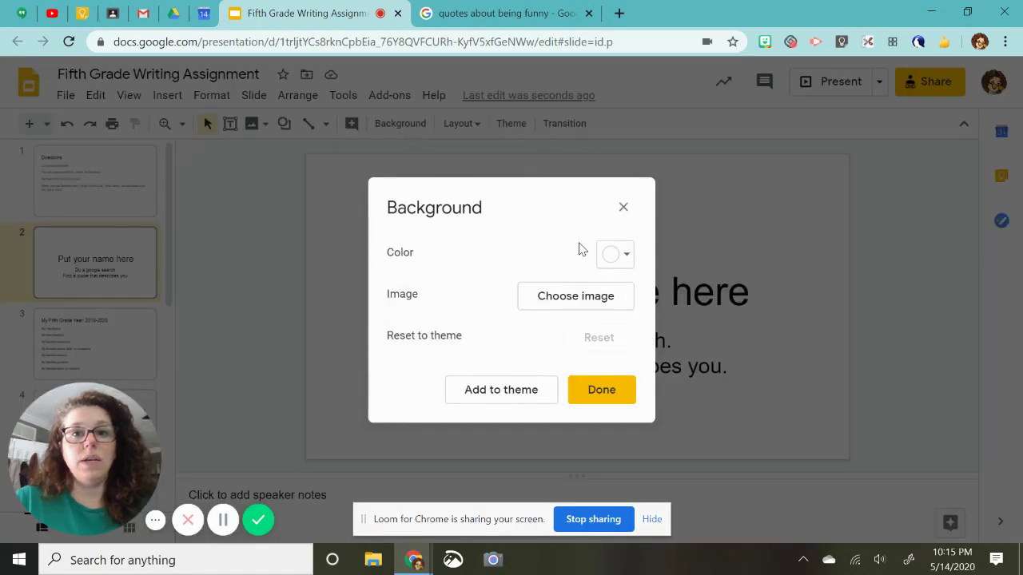
click(618, 254)
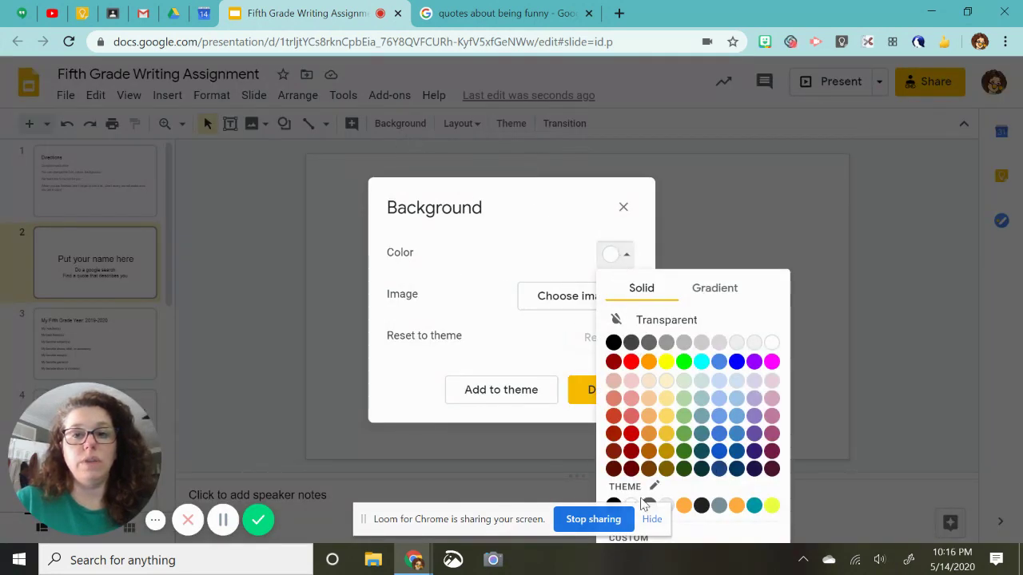
click(732, 294)
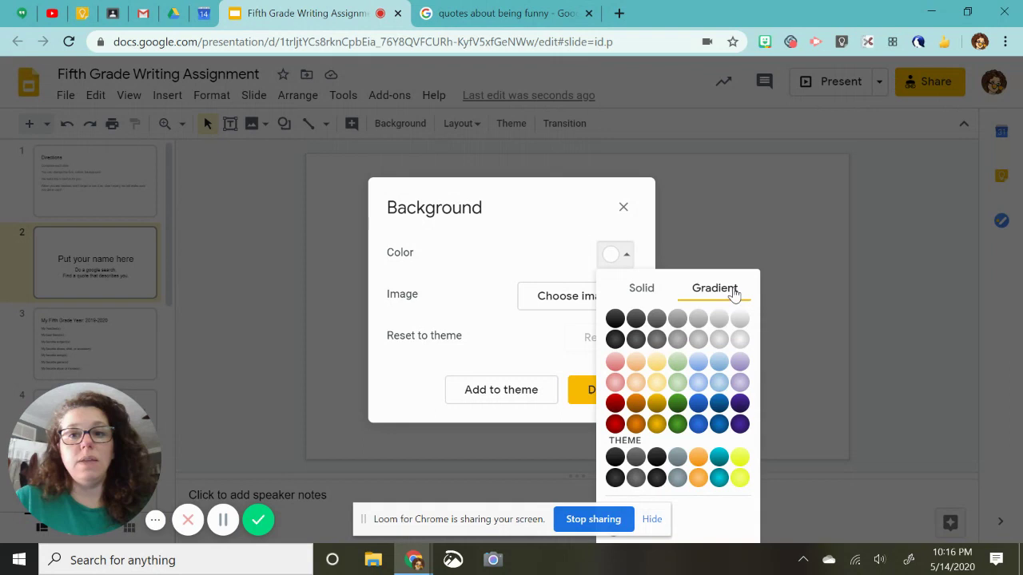
click(698, 383)
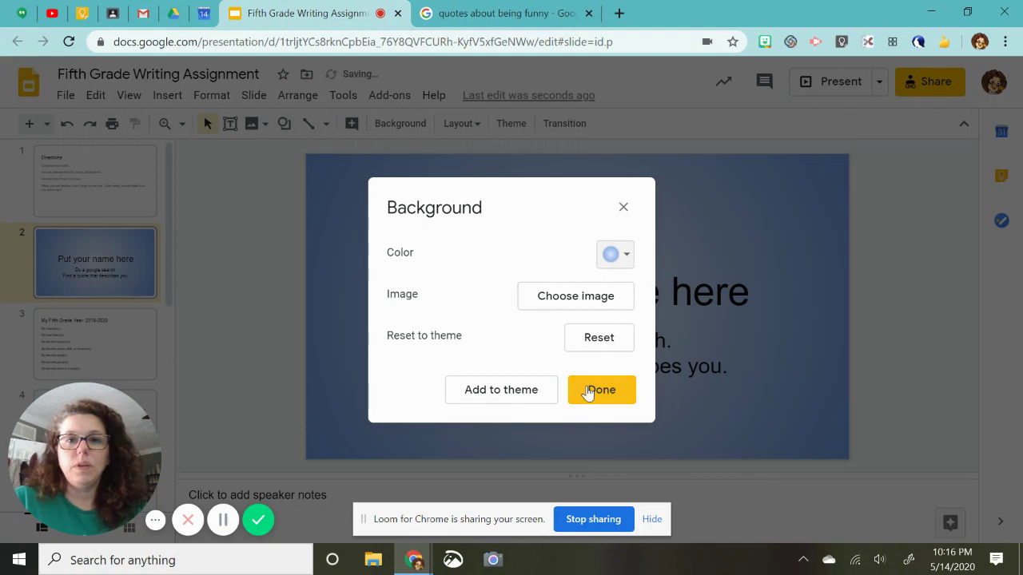
click(601, 390)
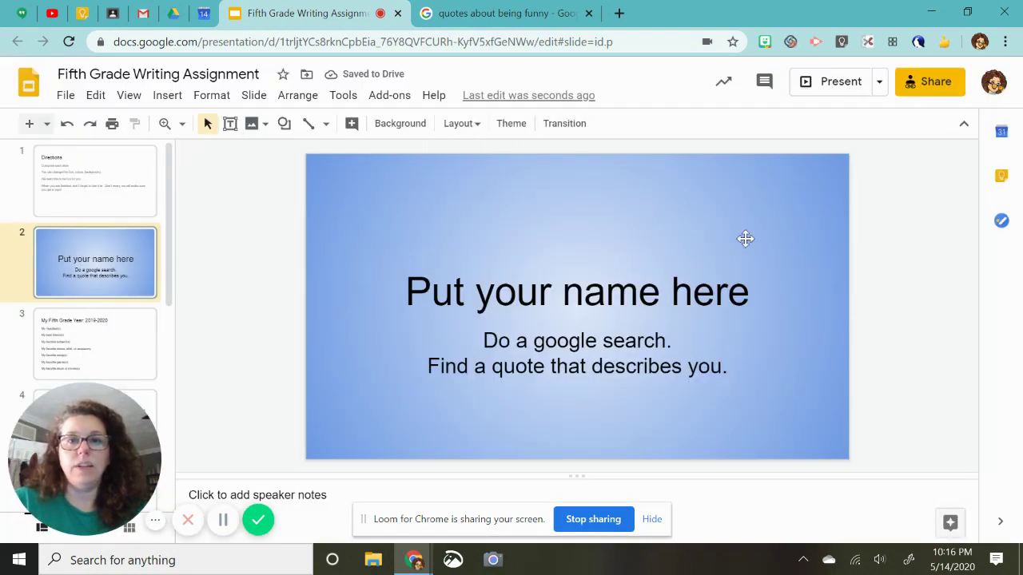
click(67, 123)
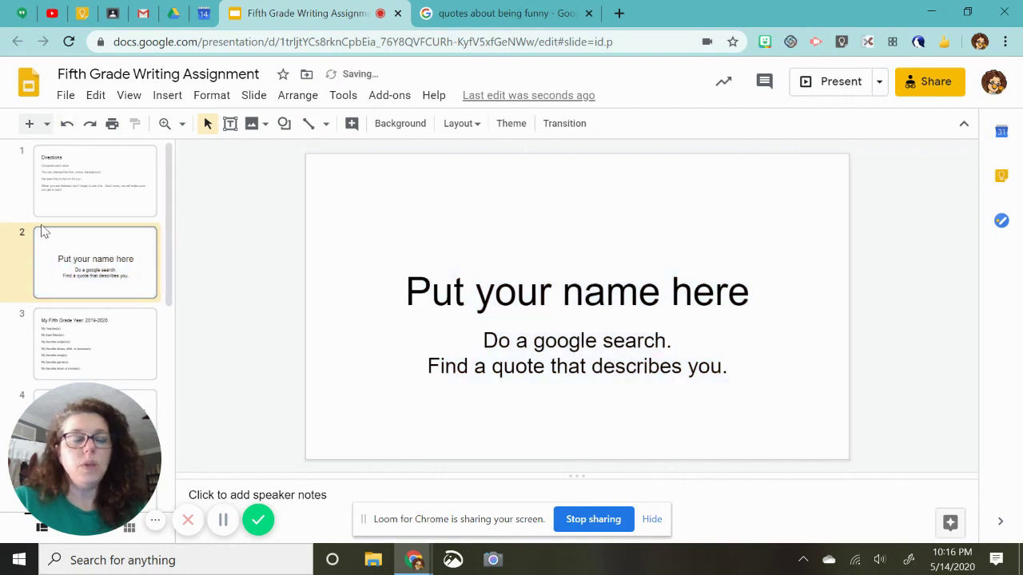
- Show slide 3, My Fifth Grade Year: 2019-2020, and click into its favourites list
click(110, 365)
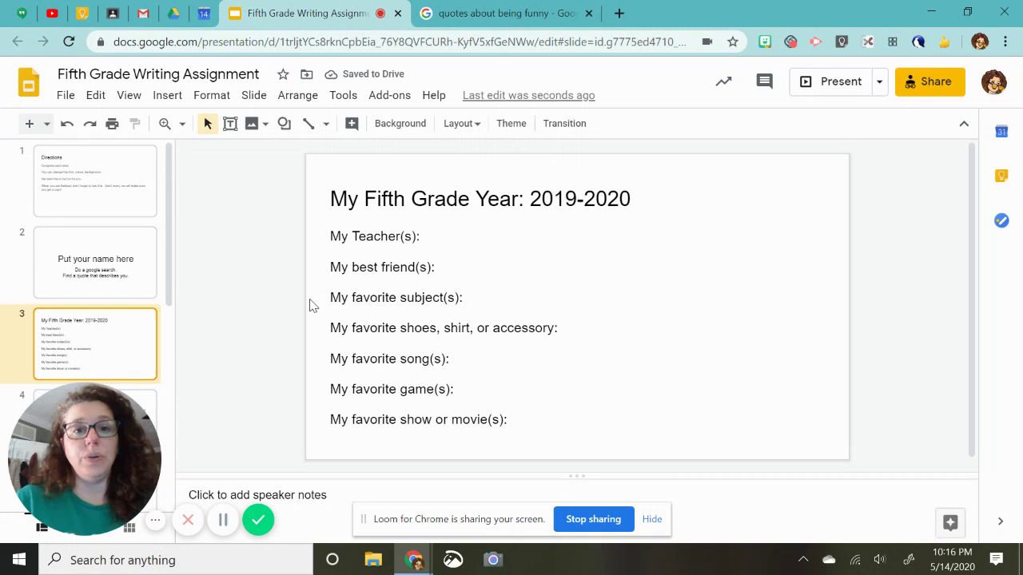
click(434, 238)
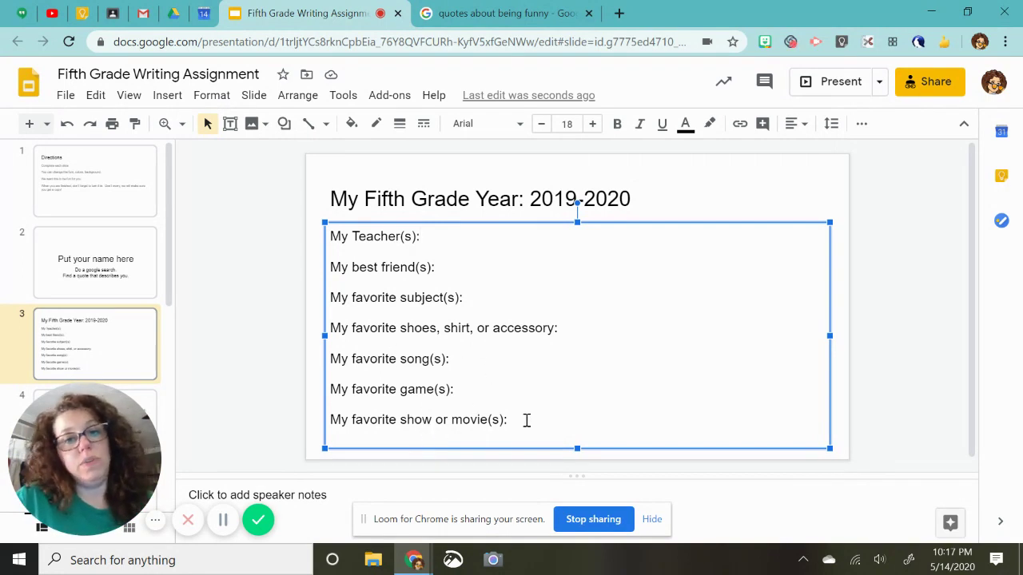
scroll(143, 351, down, 1)
- Show slide 4, My Favorite Things I Learned, select its instructions, and start a new tab
click(144, 348)
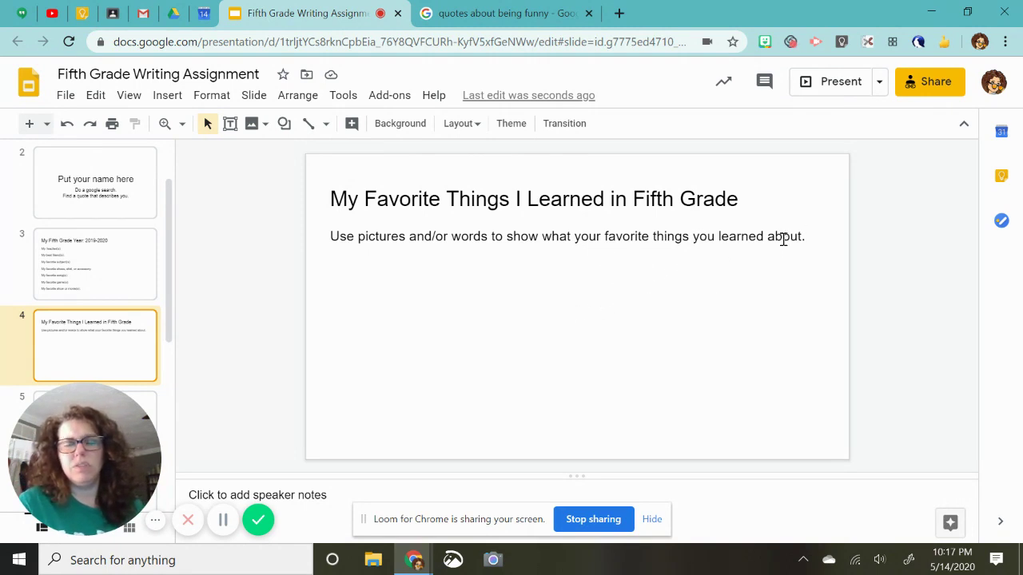
click(492, 375)
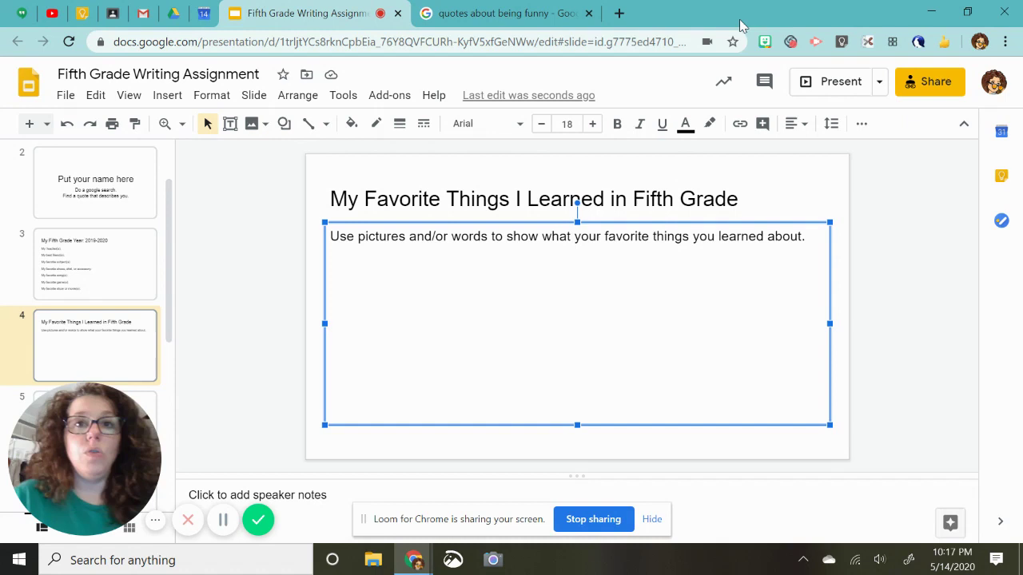
click(619, 13)
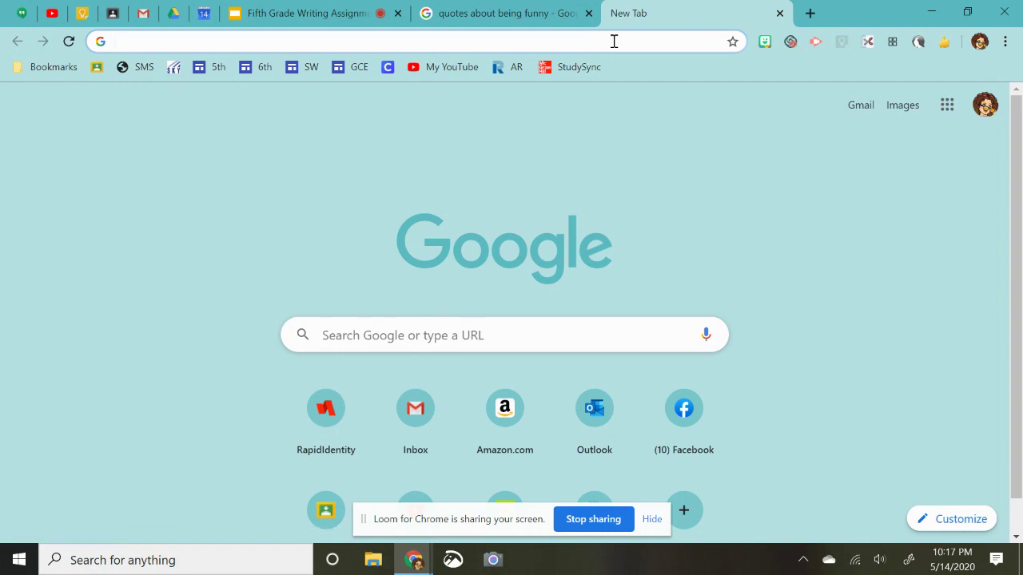
- Search Google for 'colonies', then replace it with 'frida kahlo', and return to the deck
text(colonies)
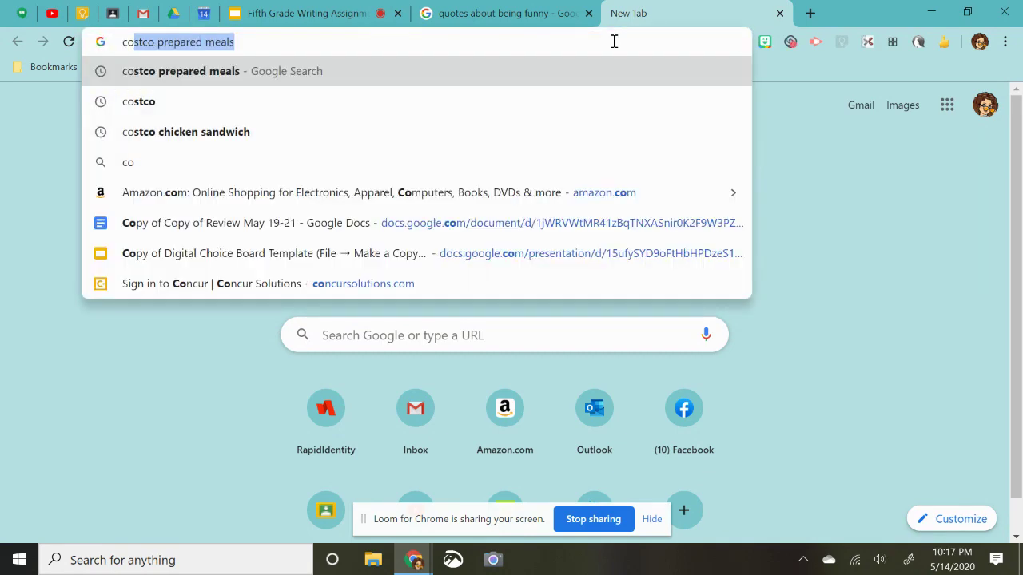
key(Return)
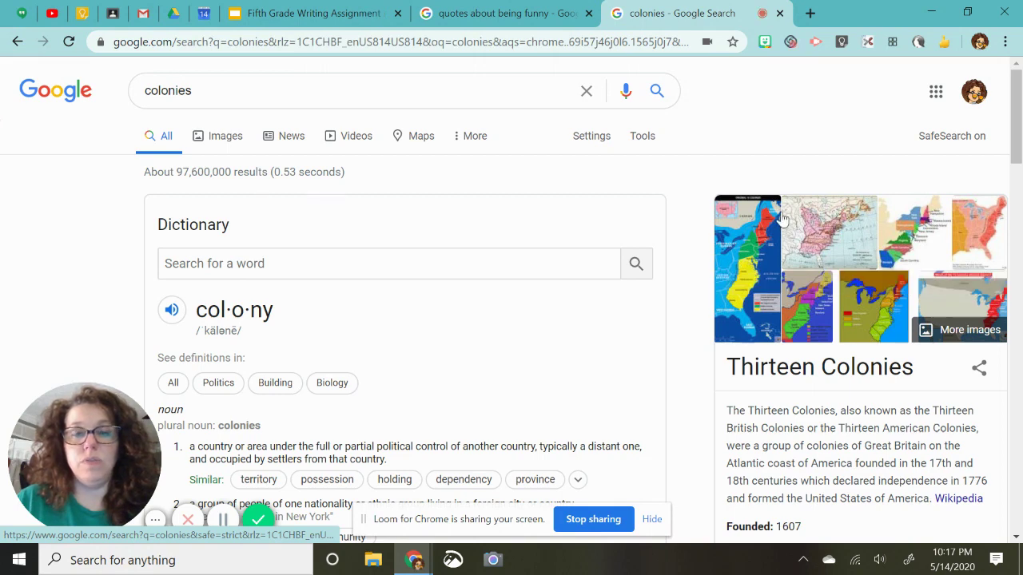
click(358, 103)
double_click(358, 102)
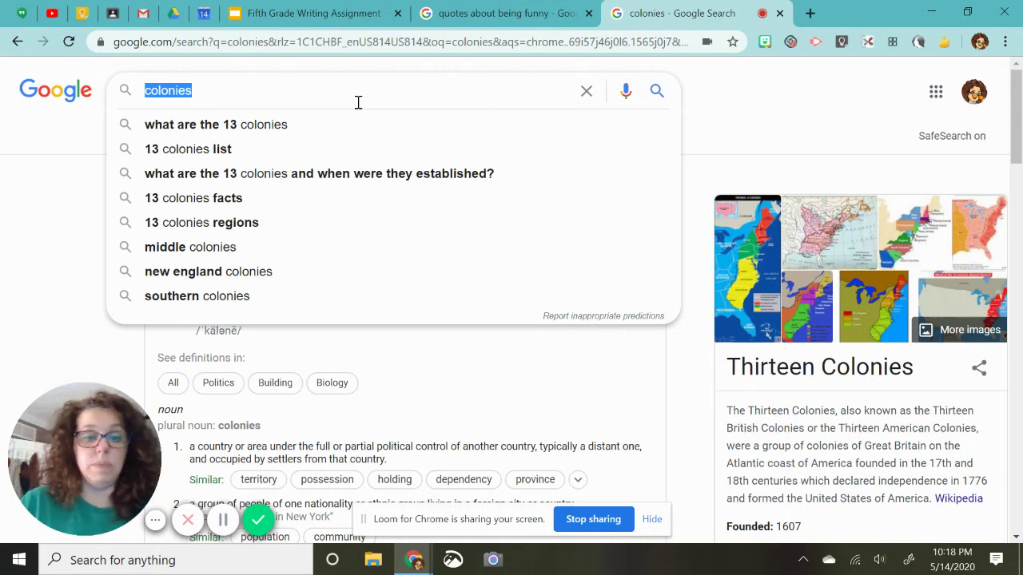
text(frida )
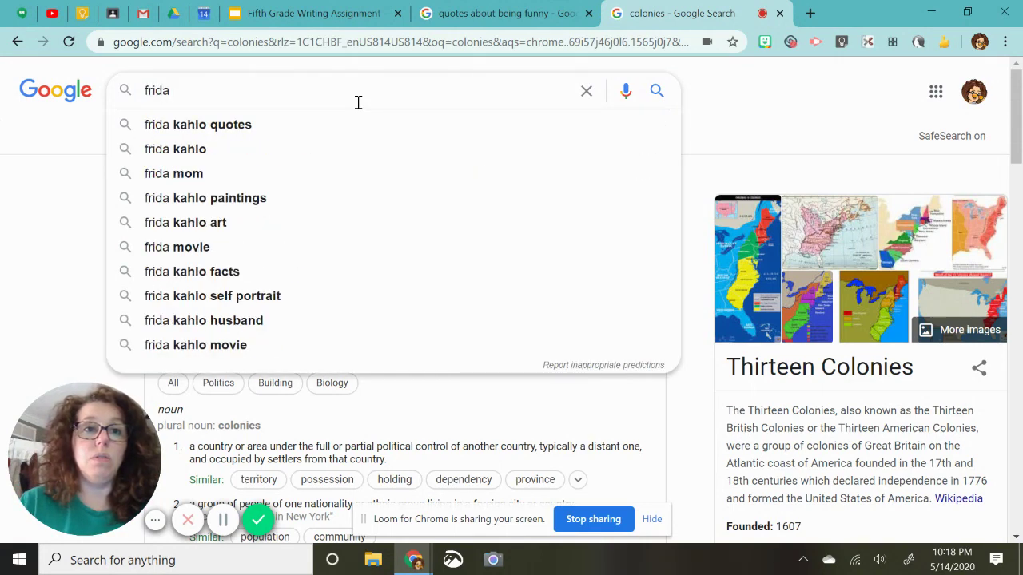
text(kahlo)
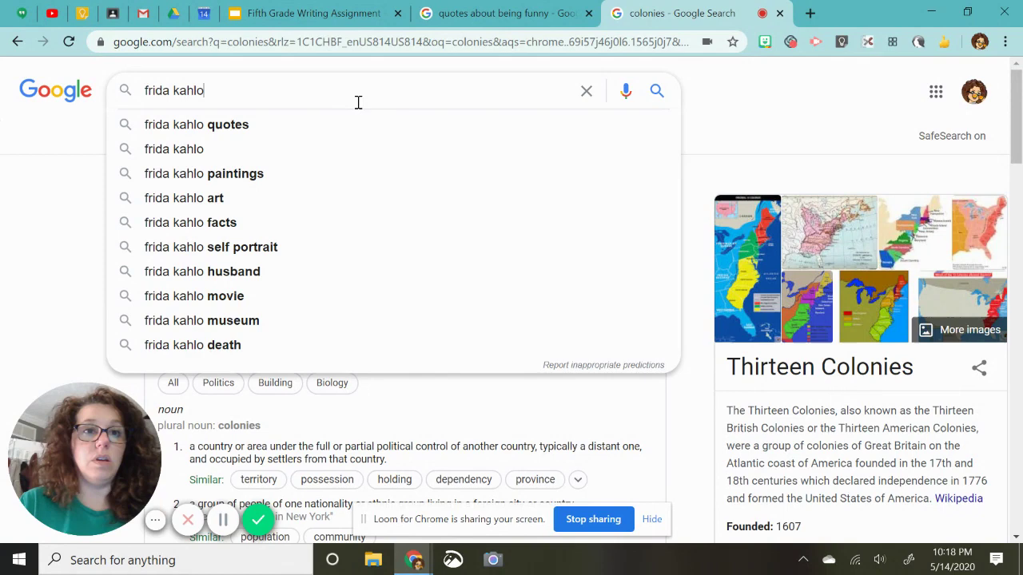
key(Return)
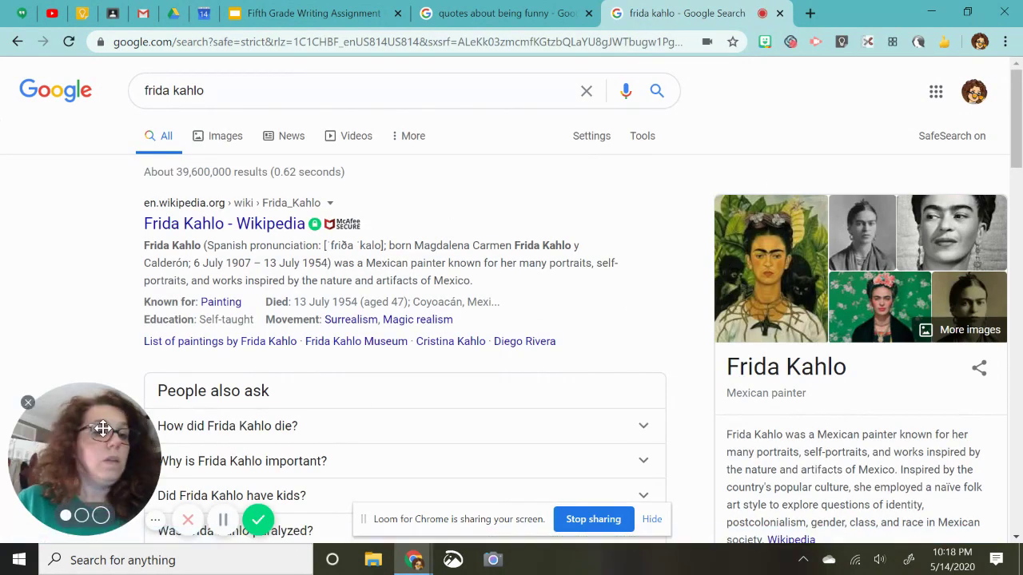
click(515, 24)
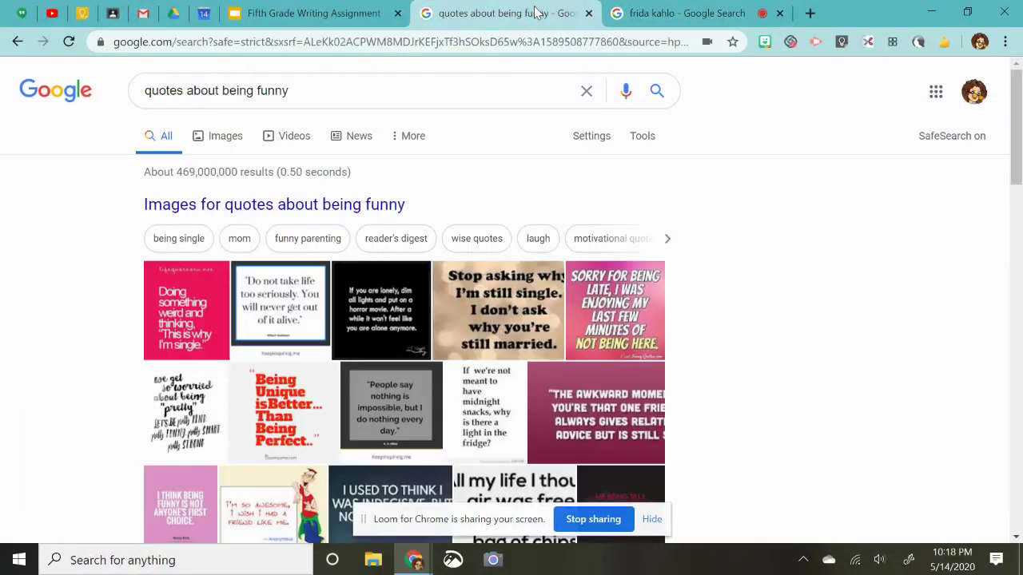
click(326, 20)
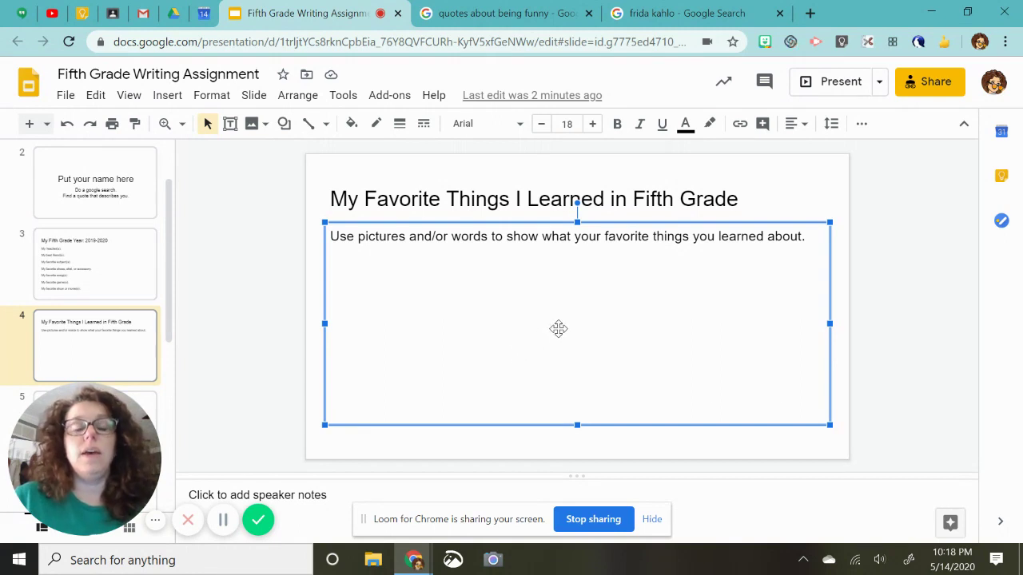
- Bring up slide 5, My Mathematical Age, in the editor
click(124, 391)
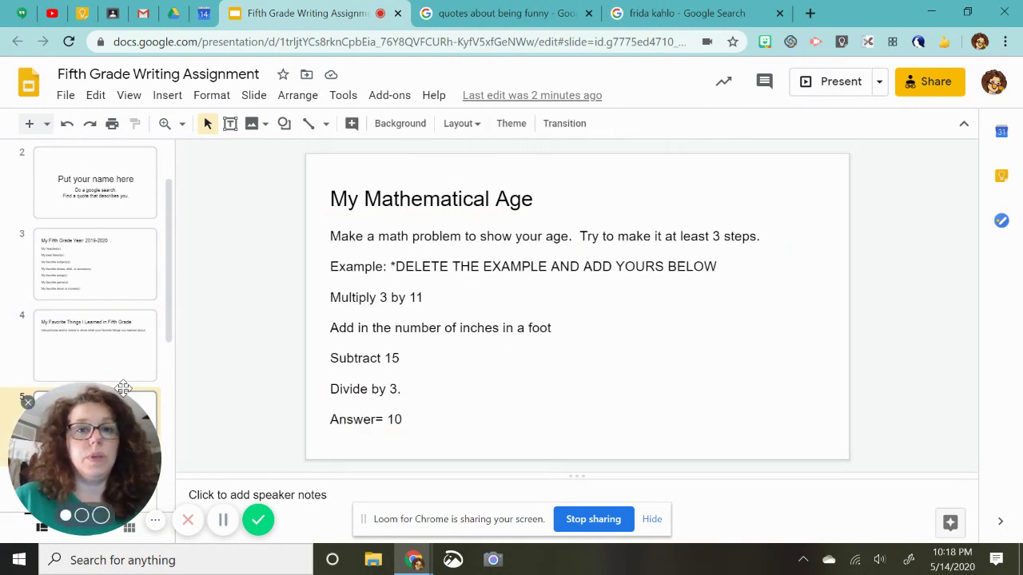
click(131, 373)
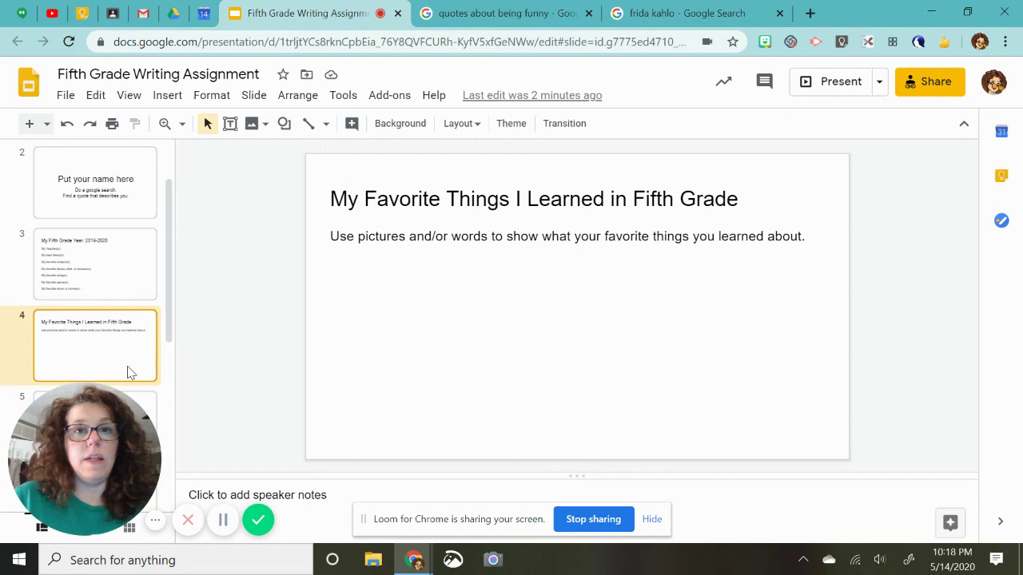
scroll(130, 373, down, 1)
click(131, 373)
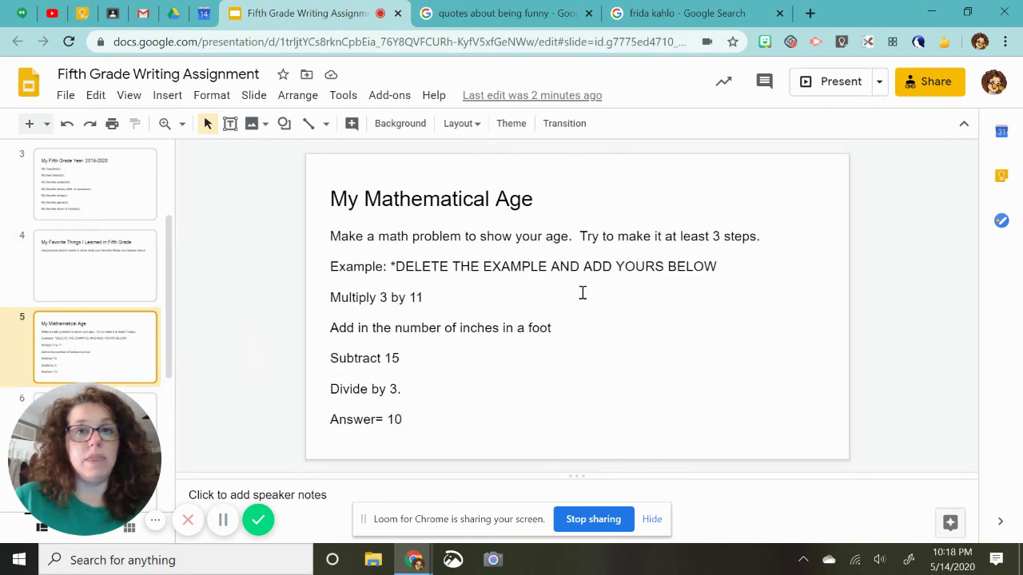
- Select the example lines through 'Answer= 10', then advance to slide 6, My Hobbies or Activities
click(606, 267)
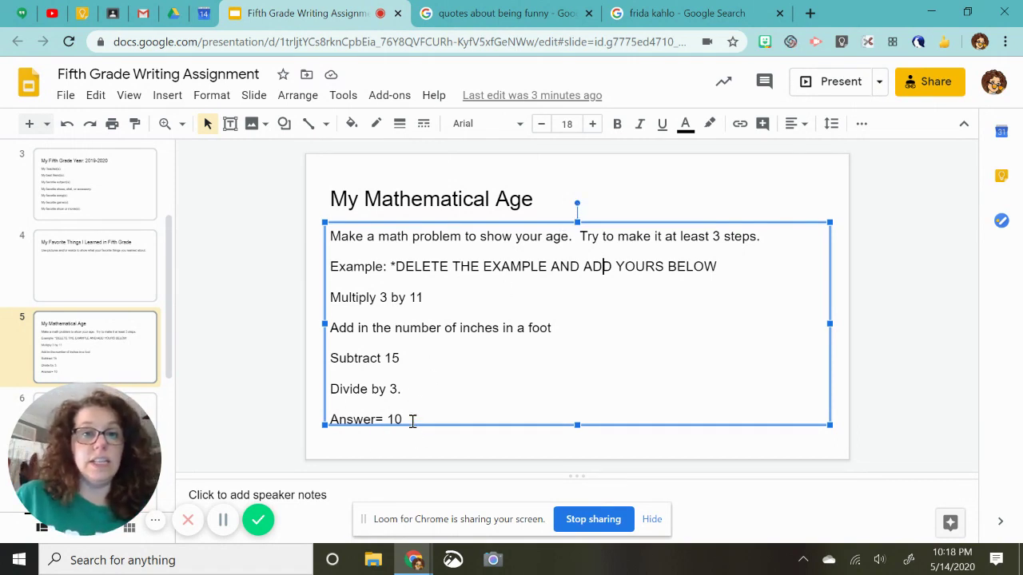
drag(412, 421, 334, 296)
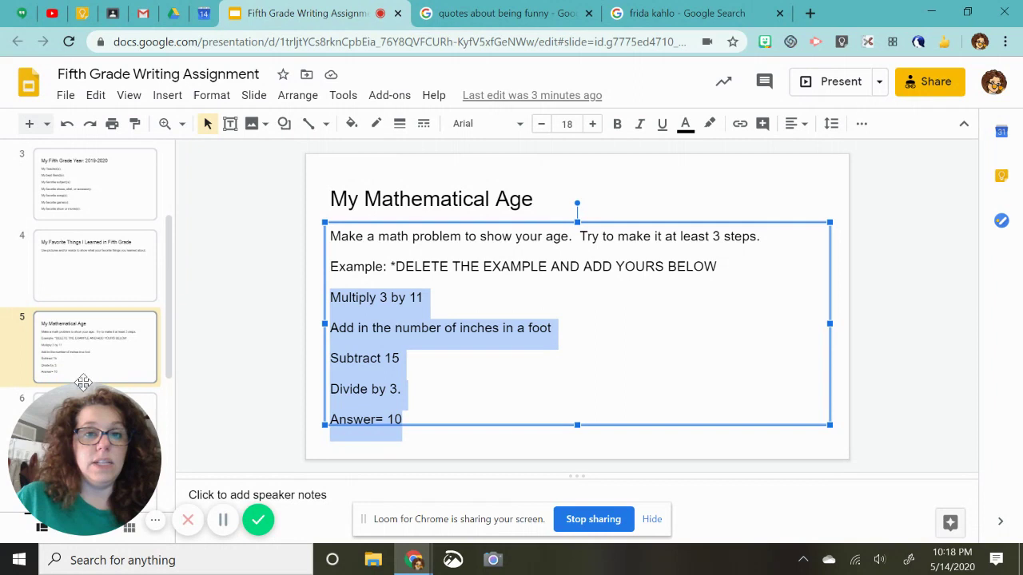
click(397, 369)
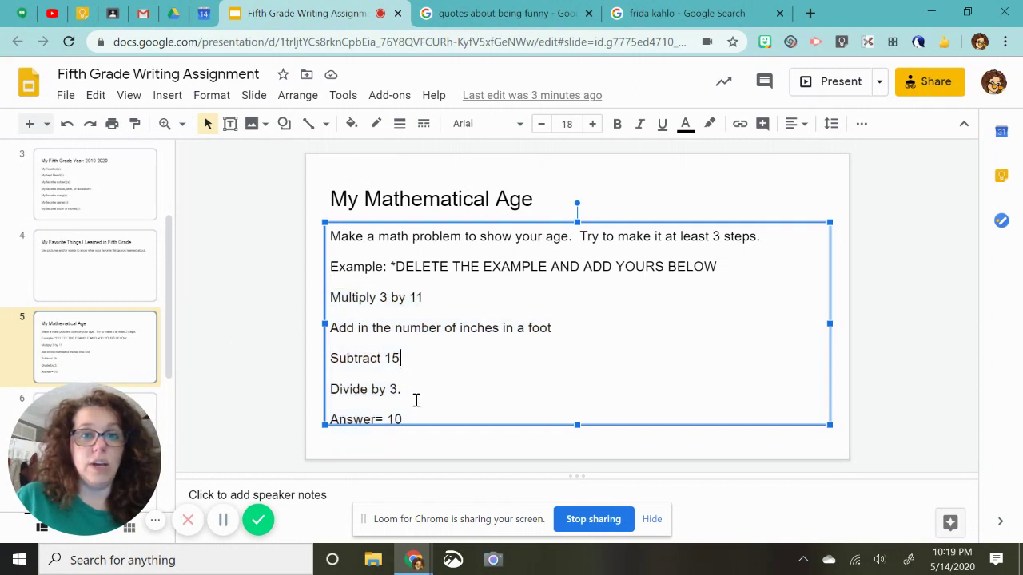
drag(406, 421, 330, 267)
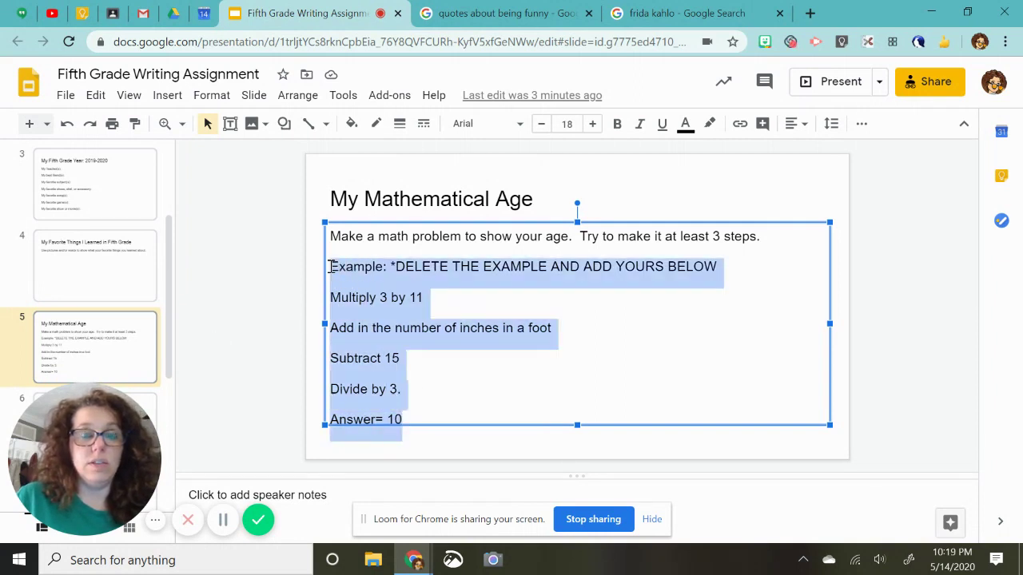
click(548, 270)
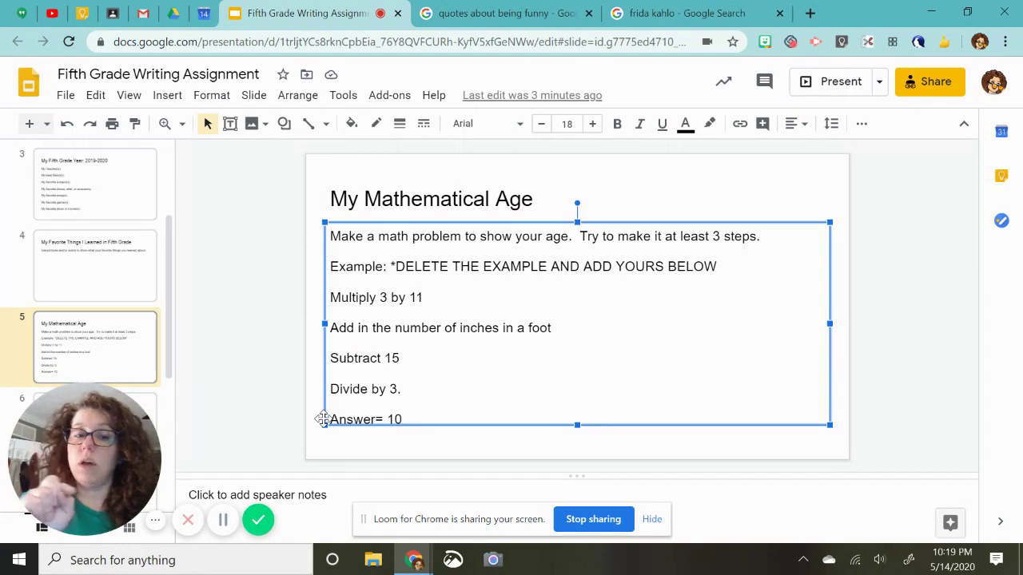
click(169, 363)
key(Down)
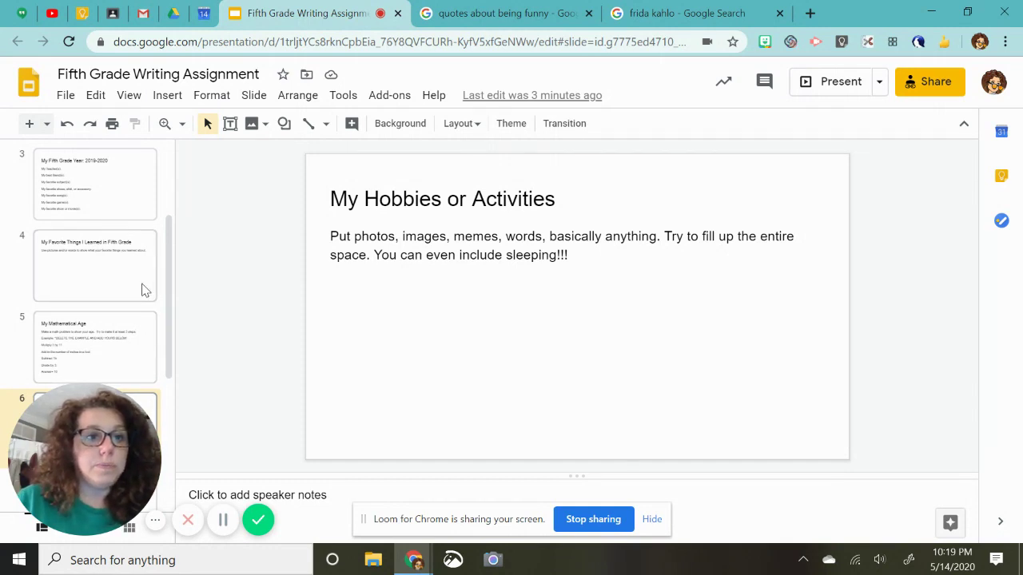
- Step through slides 4, 5 and 6, then open slide 7, The COVID-19 is…
click(144, 290)
click(147, 357)
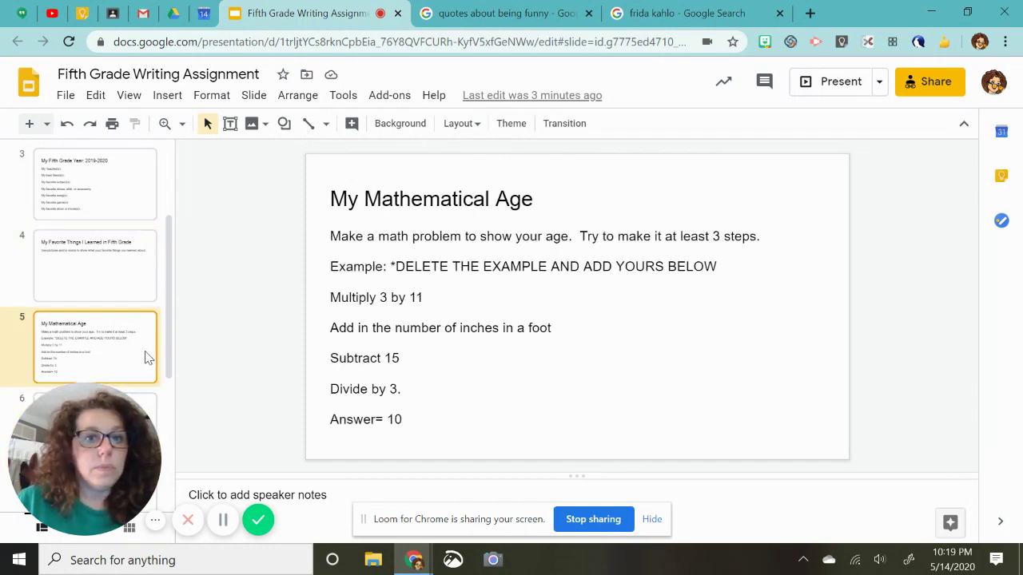
scroll(145, 357, down, 1)
click(146, 356)
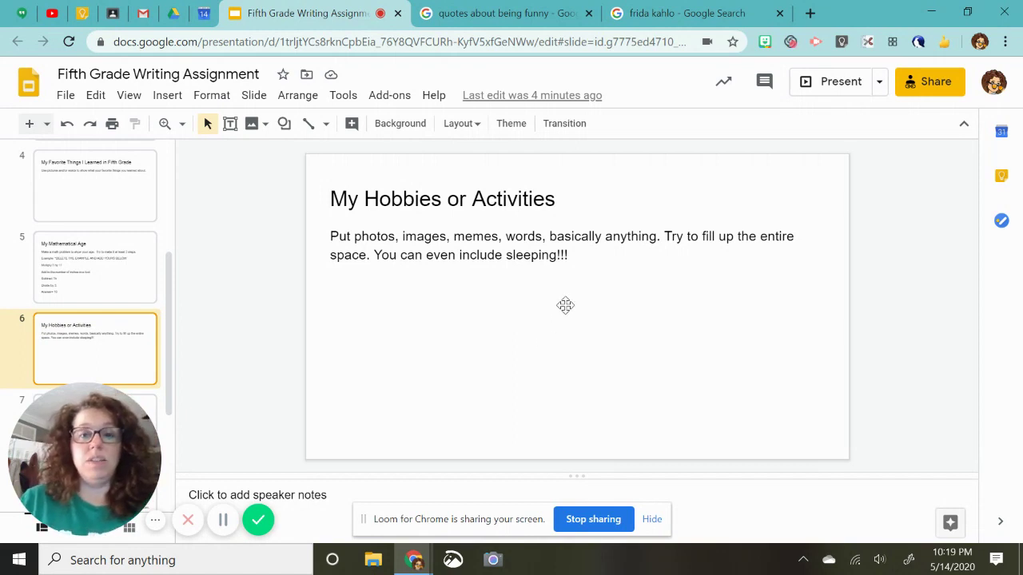
click(596, 257)
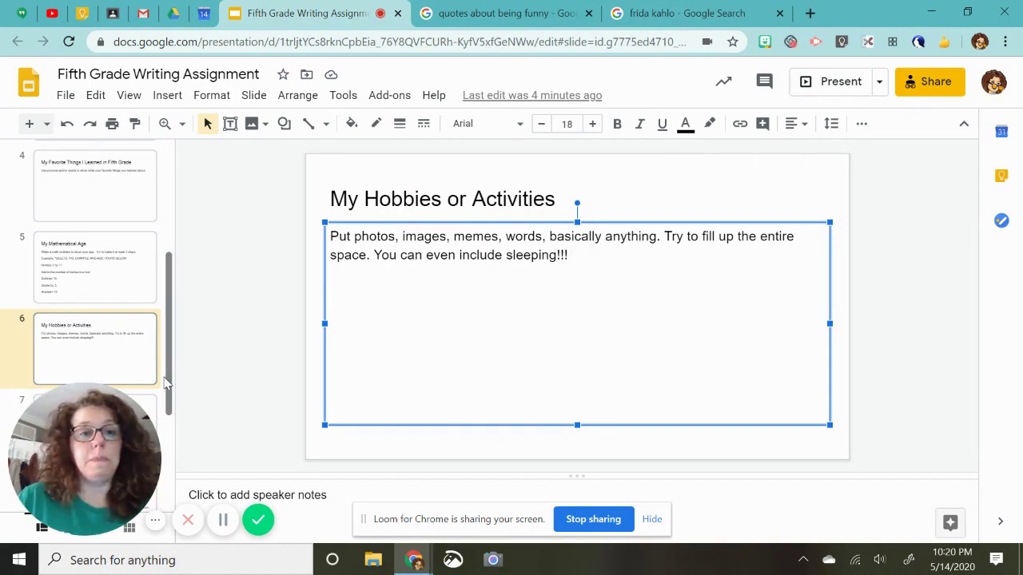
drag(169, 381, 134, 469)
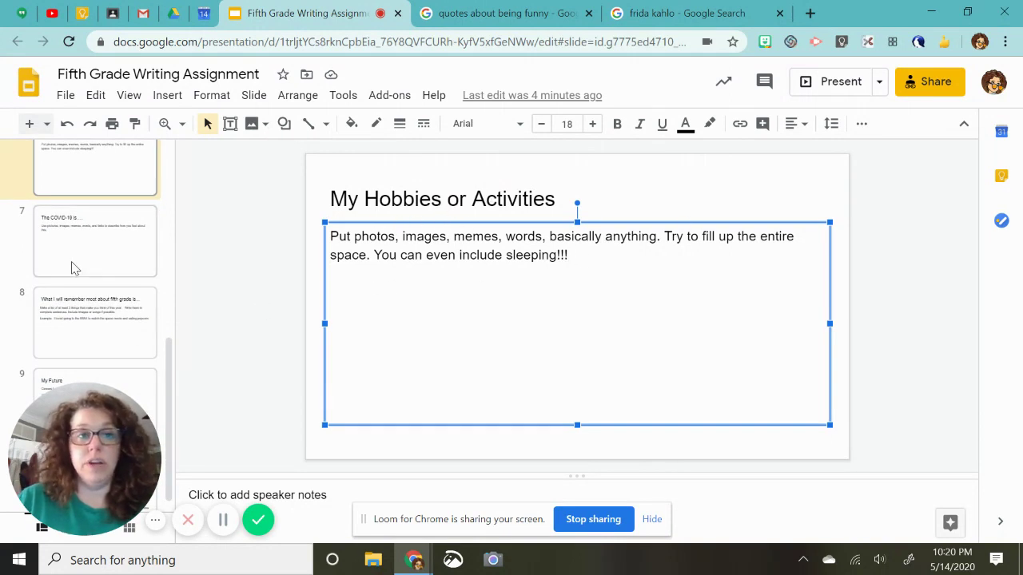
scroll(114, 288, up, 1)
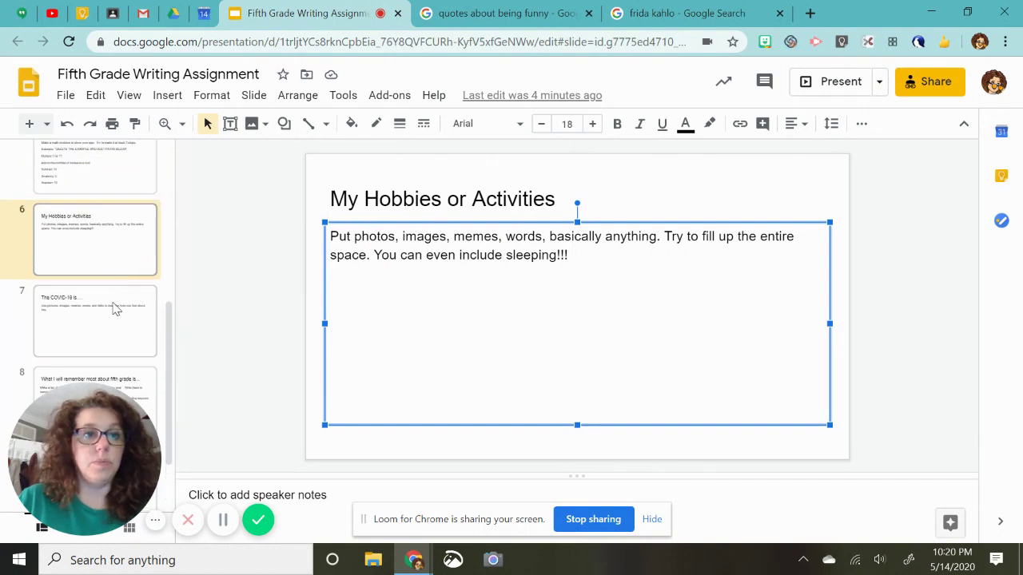
scroll(115, 304, down, 1)
click(122, 256)
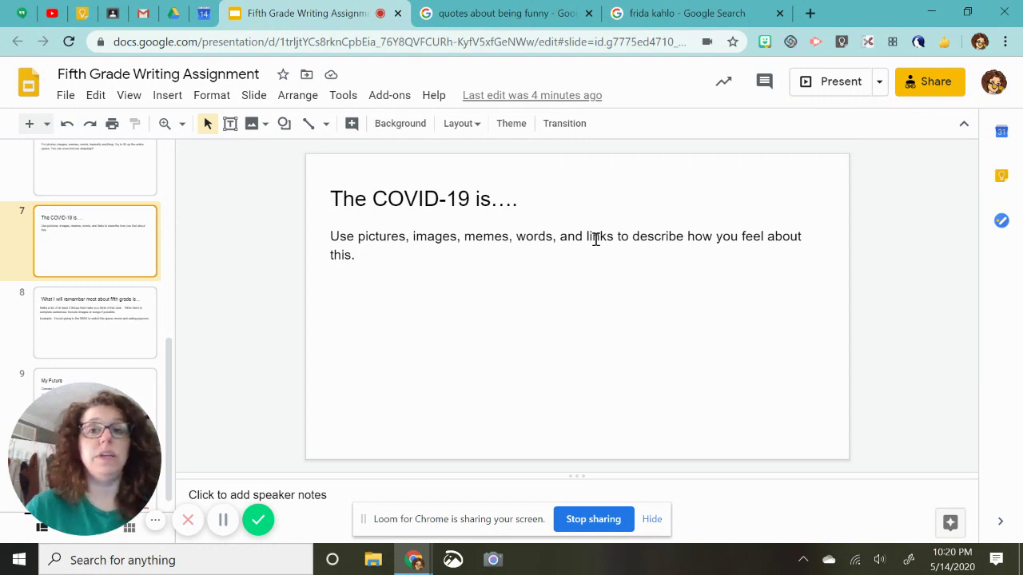
- Close the frida kahlo results and search Google for 'indiana coronavirus'
click(671, 13)
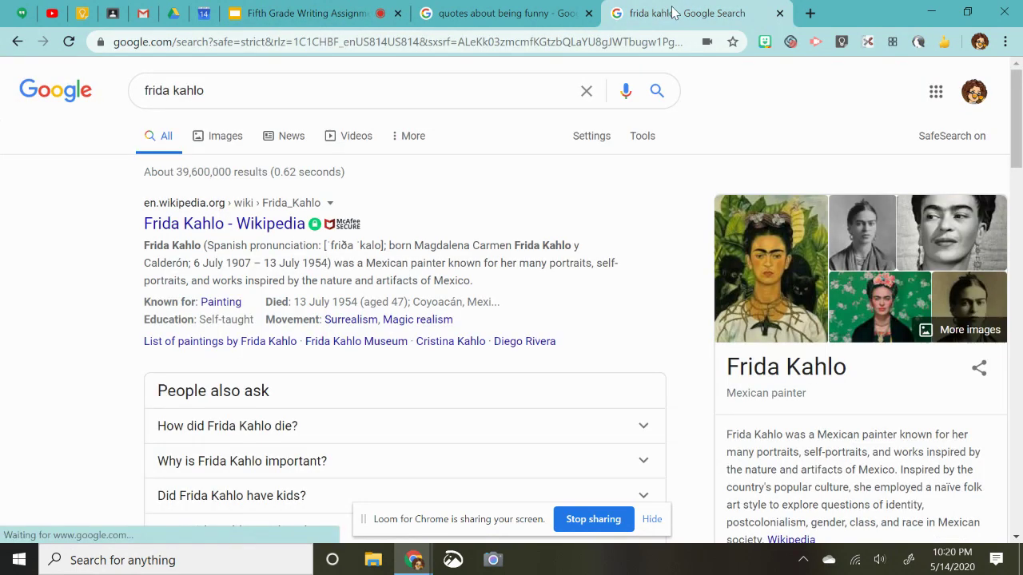
click(779, 13)
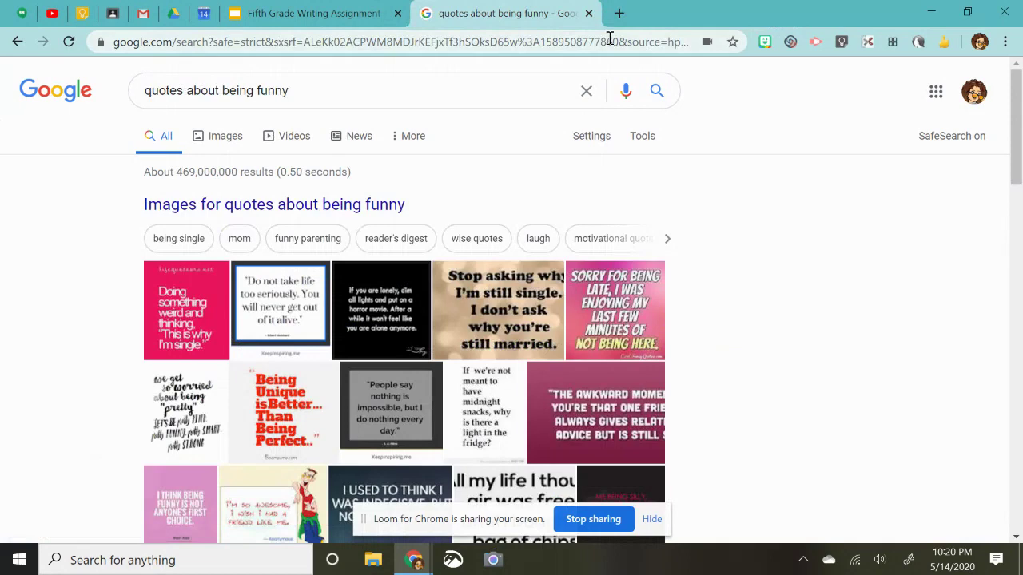
triple_click(426, 99)
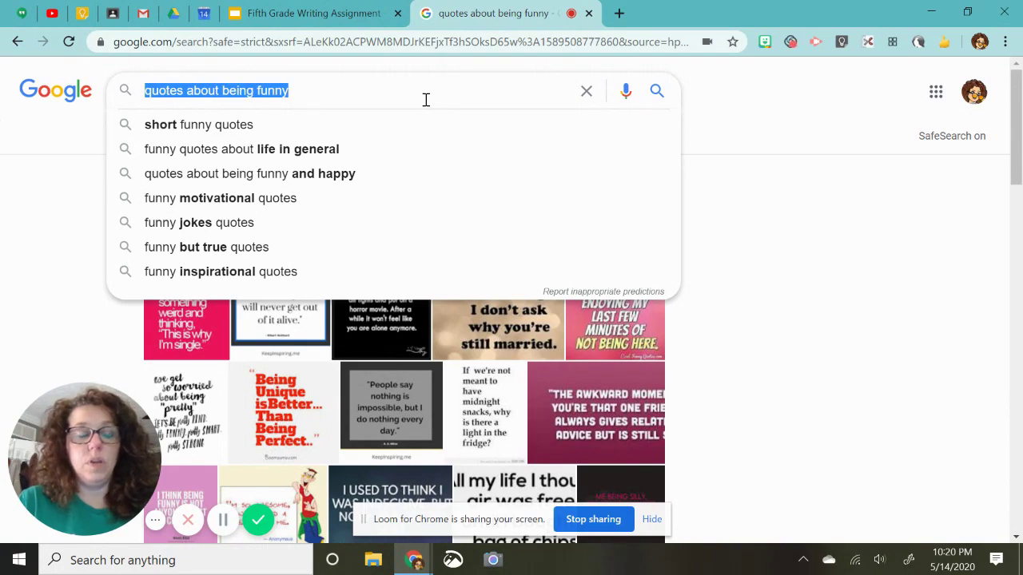
text(ind)
click(415, 121)
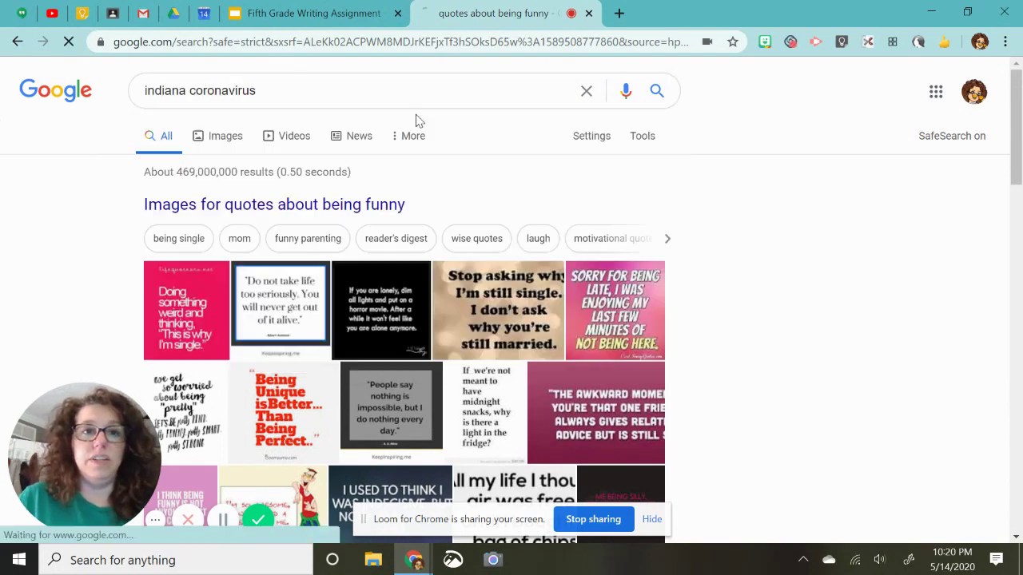
- Open the ISDH Novel Coronavirus page, close its sign-up popup, and return to the slides
scroll(416, 120, down, 4)
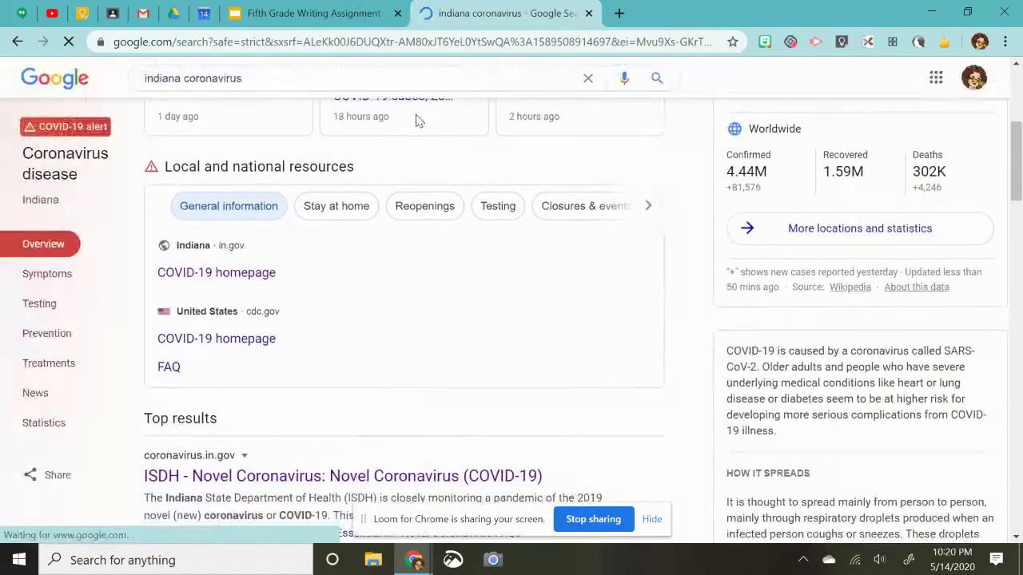
scroll(416, 119, down, 3)
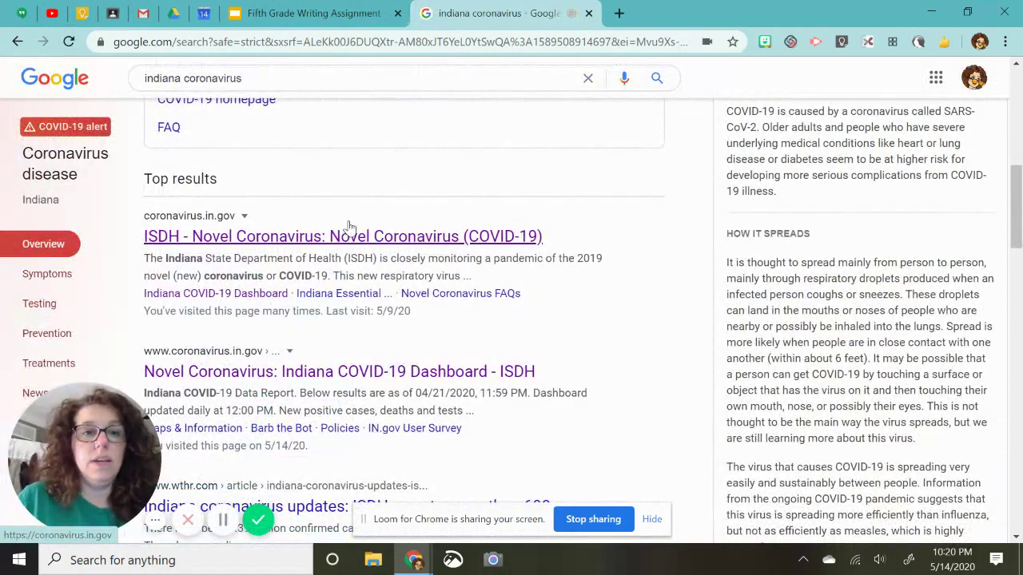
click(349, 231)
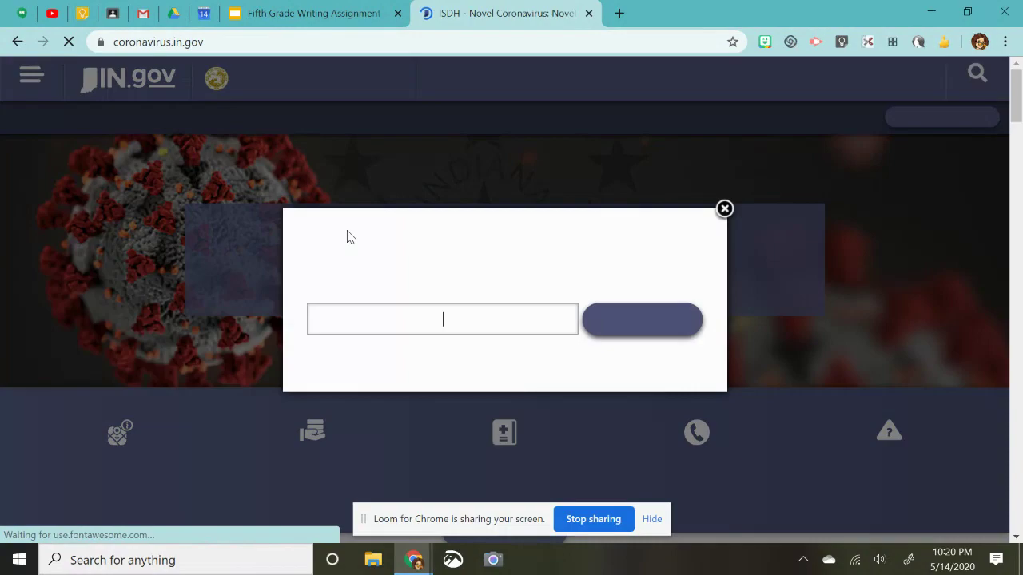
click(724, 203)
scroll(676, 223, down, 10)
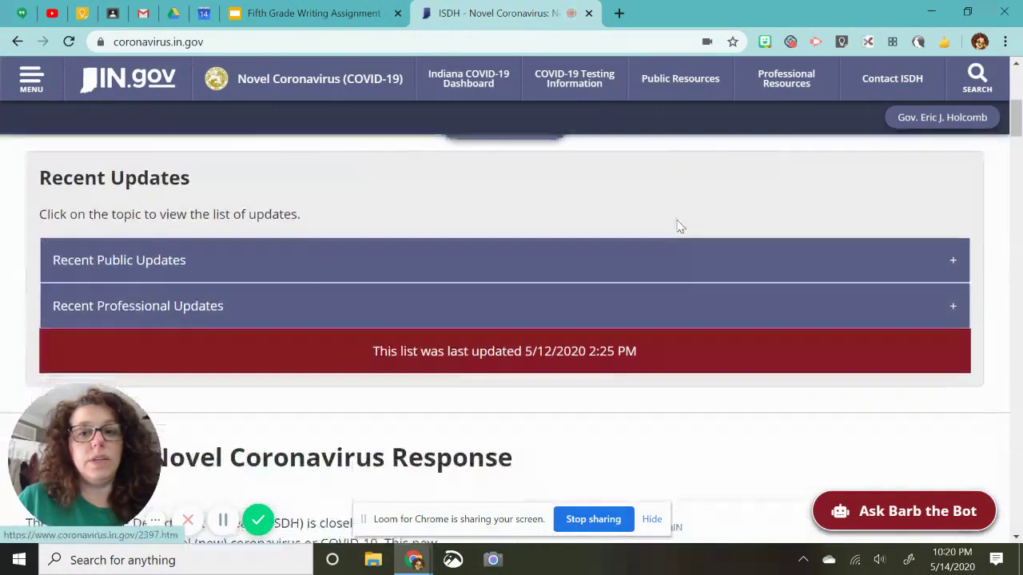
scroll(671, 219, up, 5)
scroll(663, 210, up, 4)
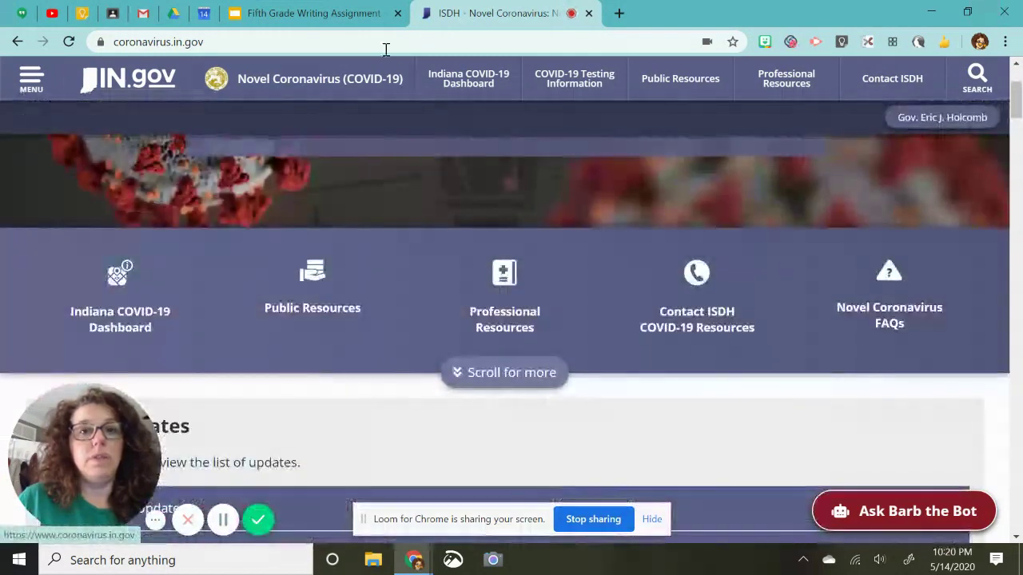
click(328, 14)
- Add an 'Indiana Coronavirus' line below the COVID-19 prompt and start a link on it
click(370, 321)
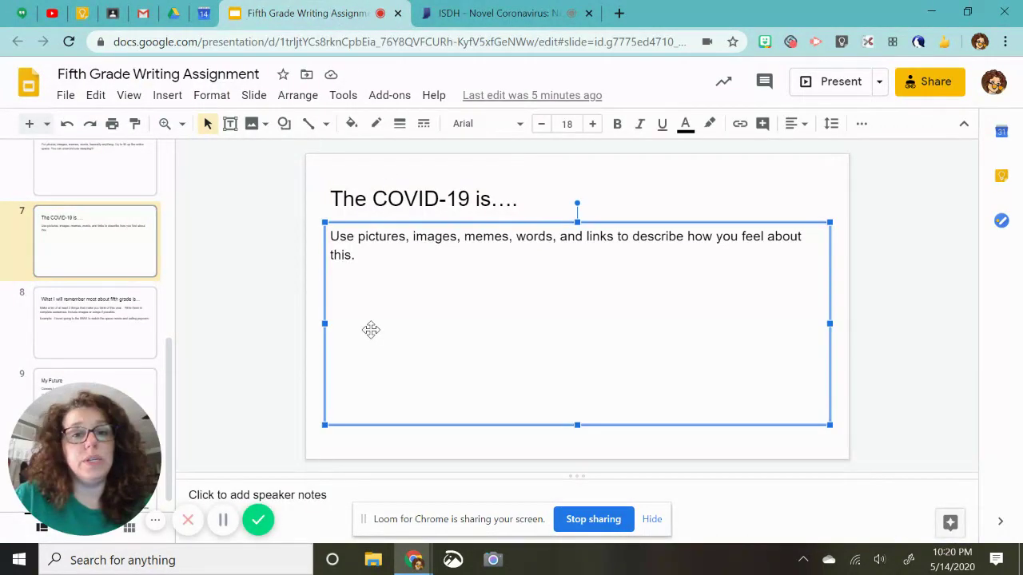
click(371, 267)
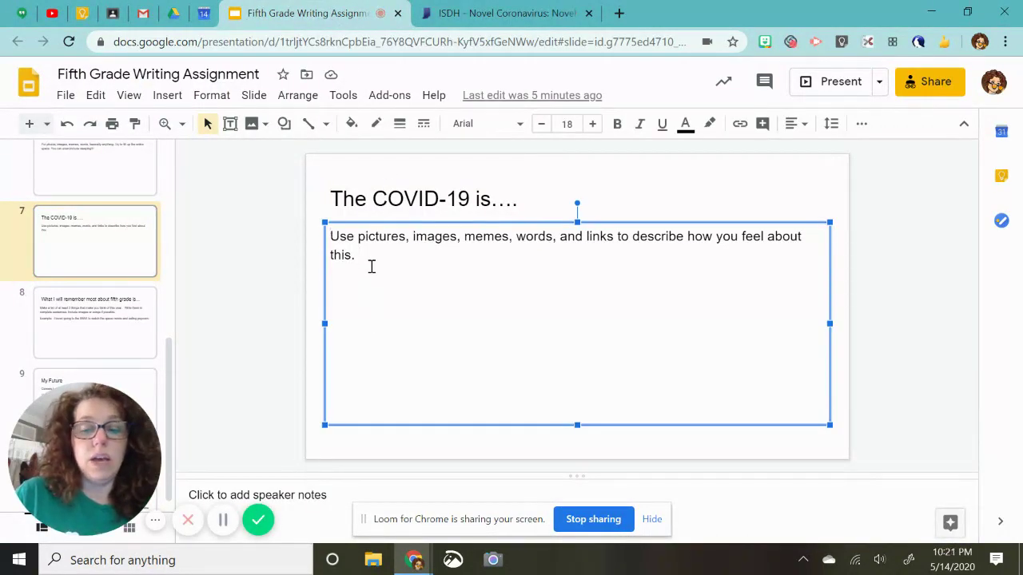
key(Return)
key(Return)
key(Return)
text(Indiana)
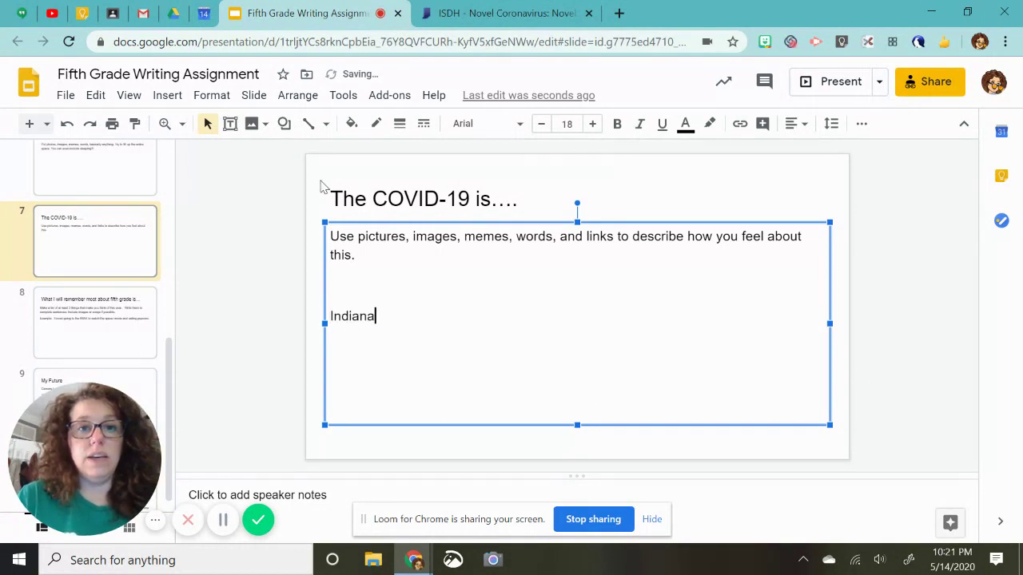
text( Coronavirus)
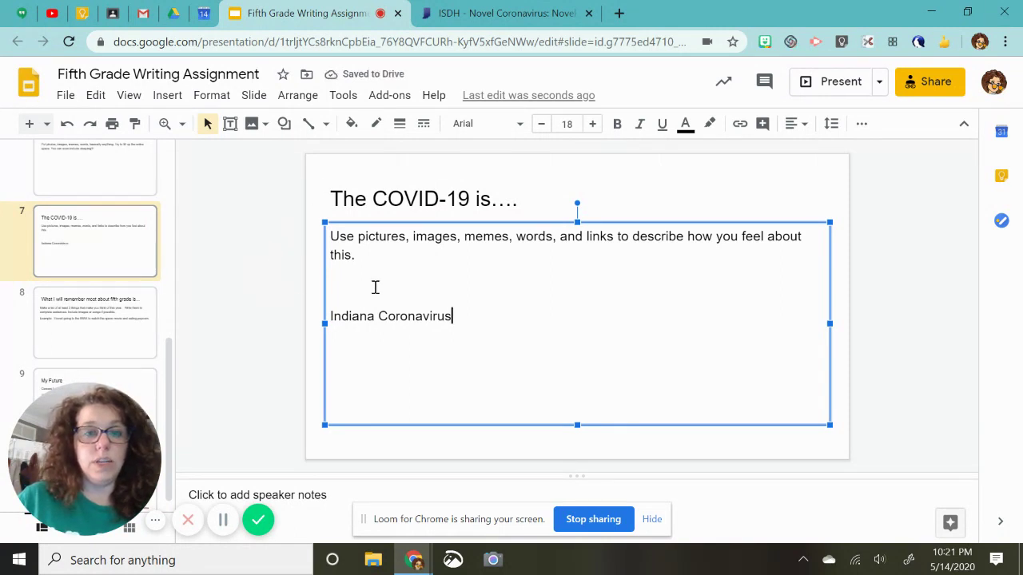
drag(452, 318, 333, 340)
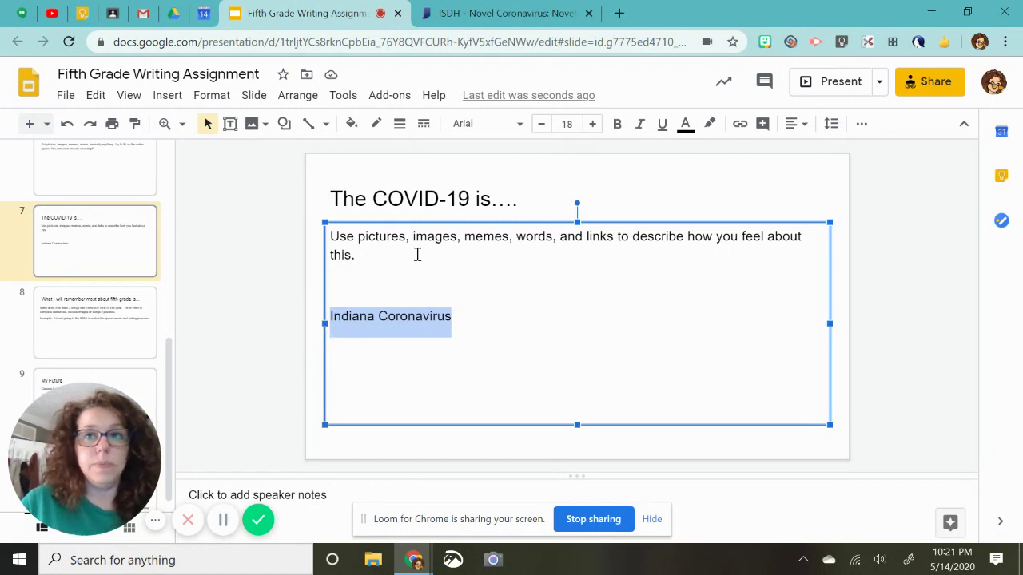
click(741, 127)
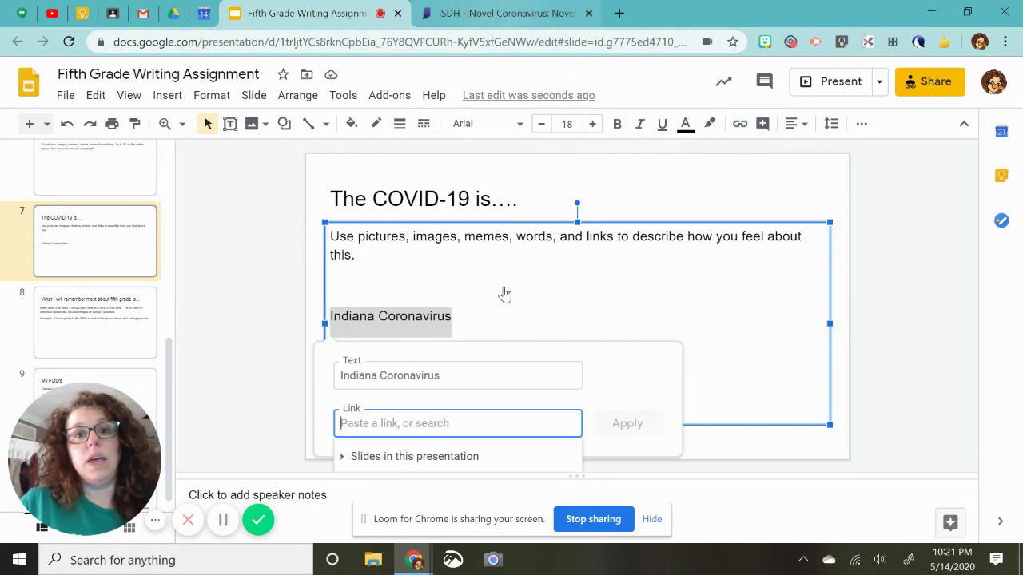
- Copy the ISDH page's coronavirus.in.gov address from the browser address bar
click(544, 8)
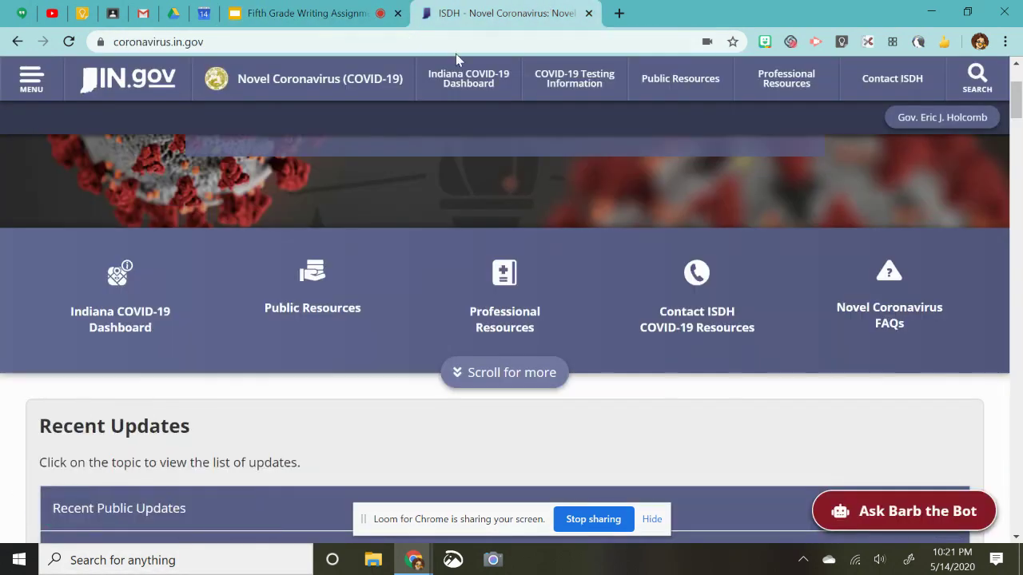
click(292, 40)
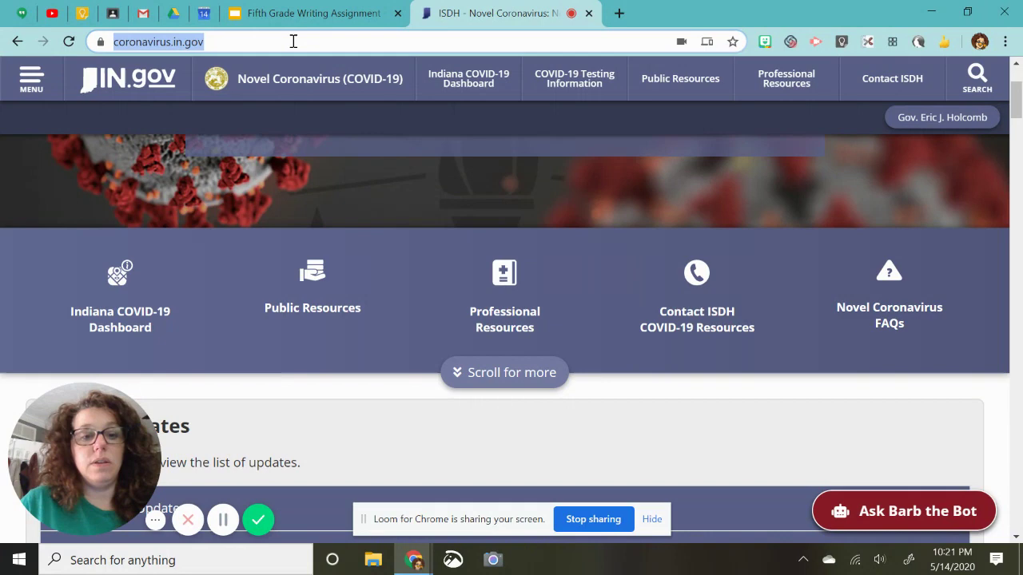
right_click(294, 41)
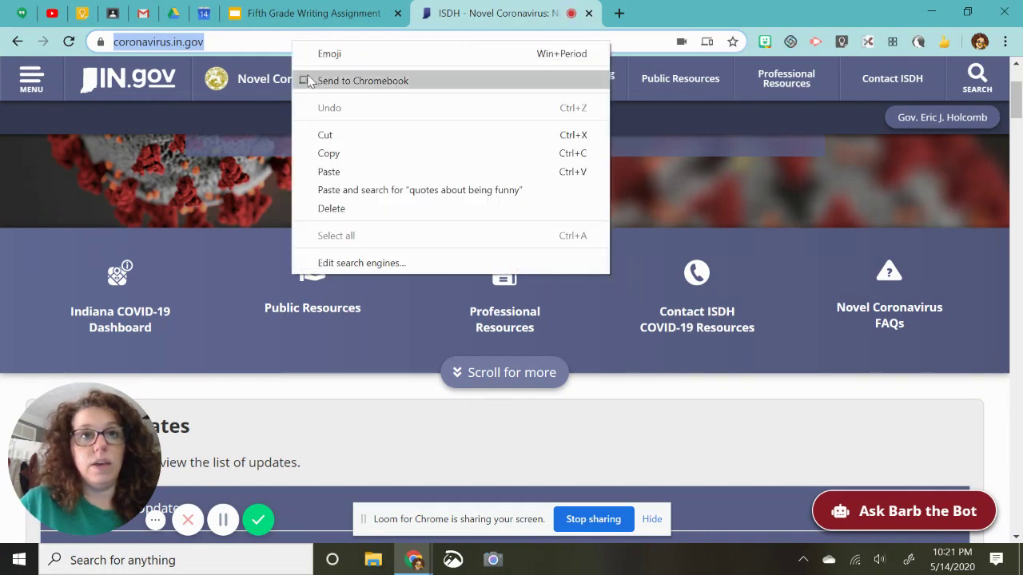
click(317, 153)
click(336, 13)
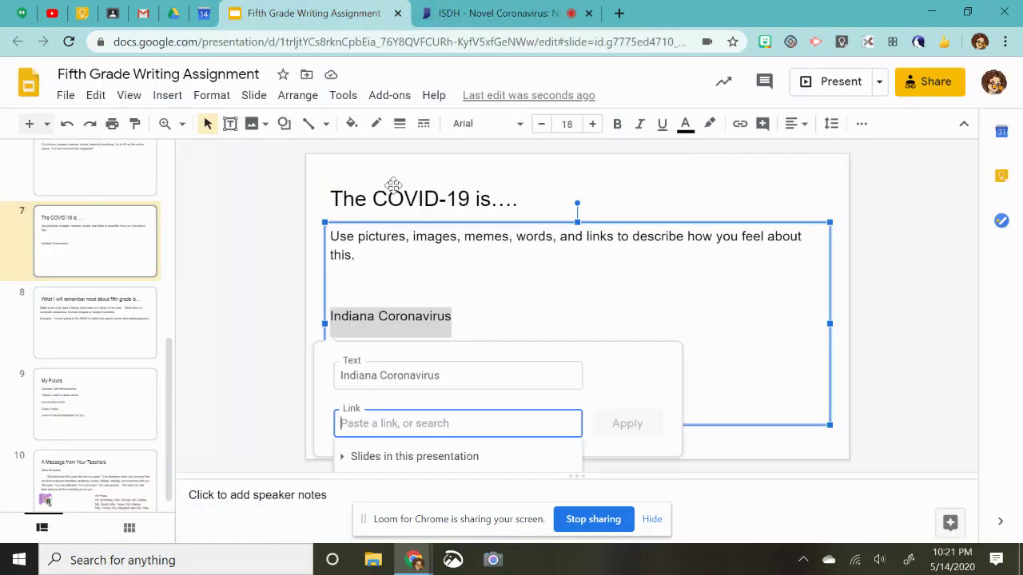
right_click(391, 429)
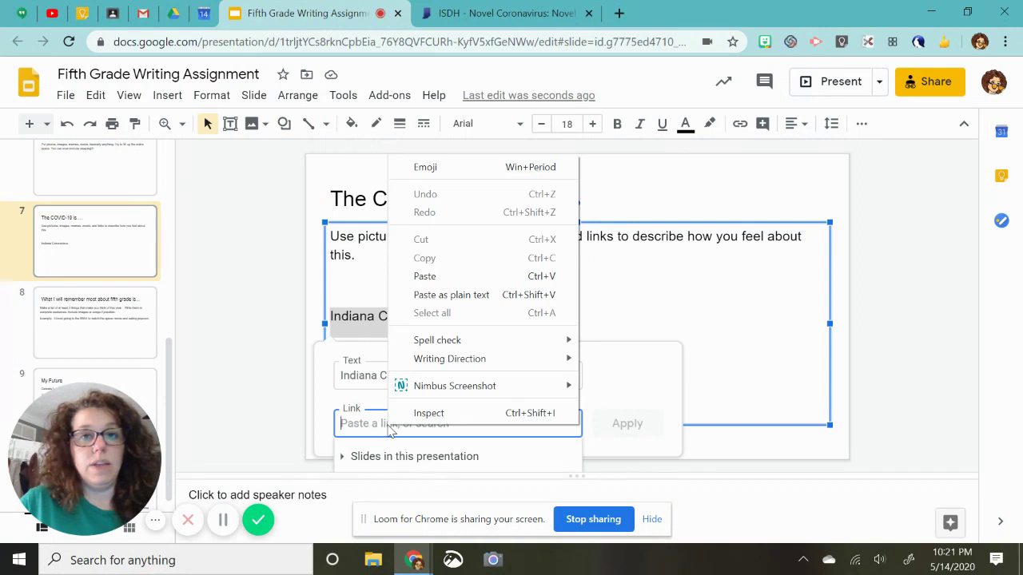
click(453, 275)
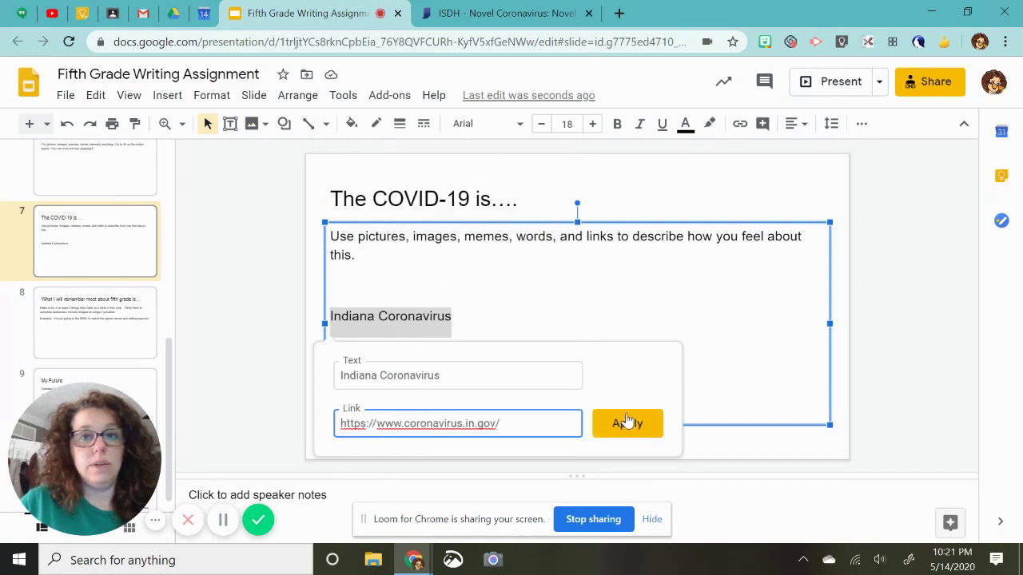
click(650, 431)
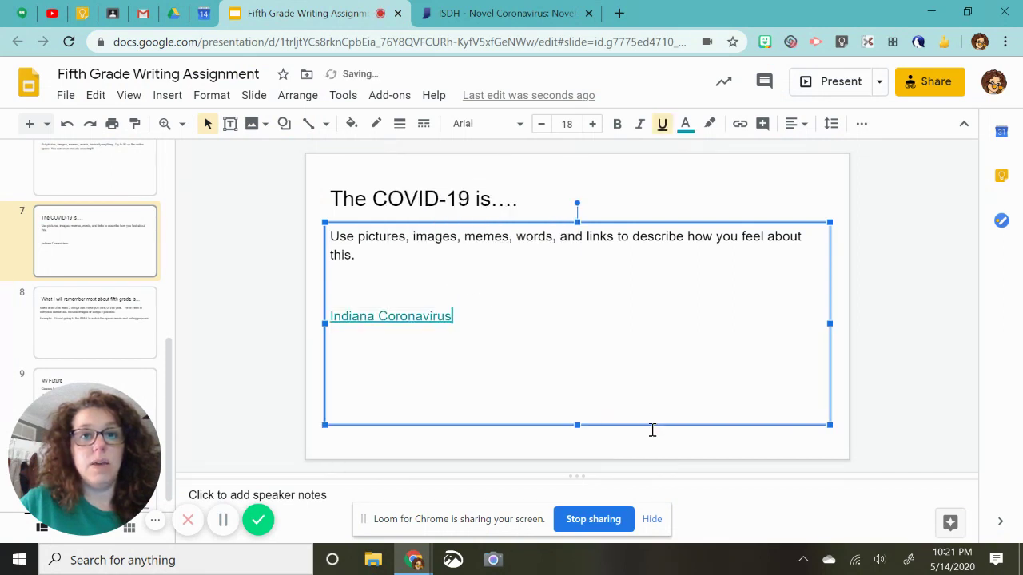
click(426, 318)
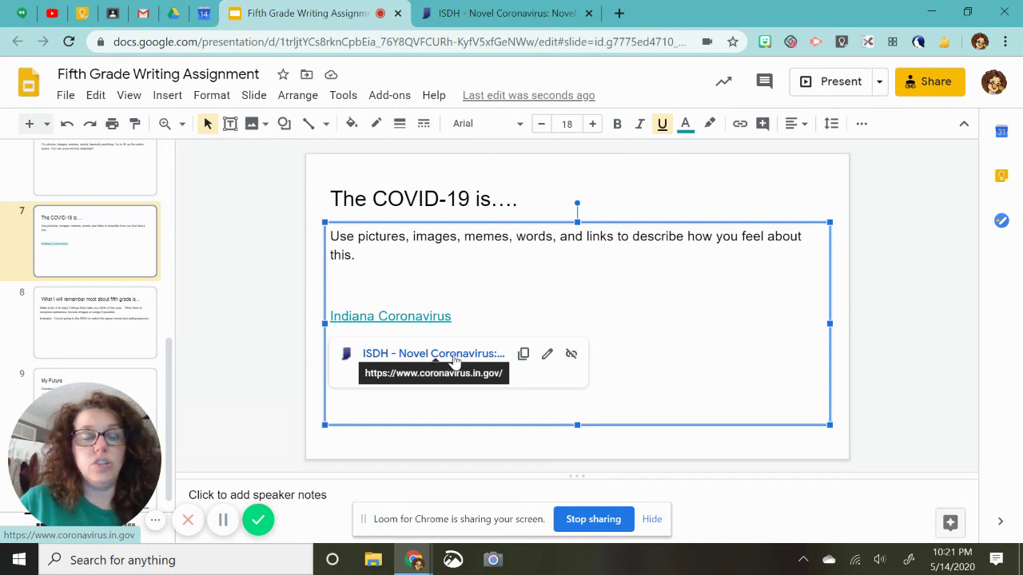
click(520, 291)
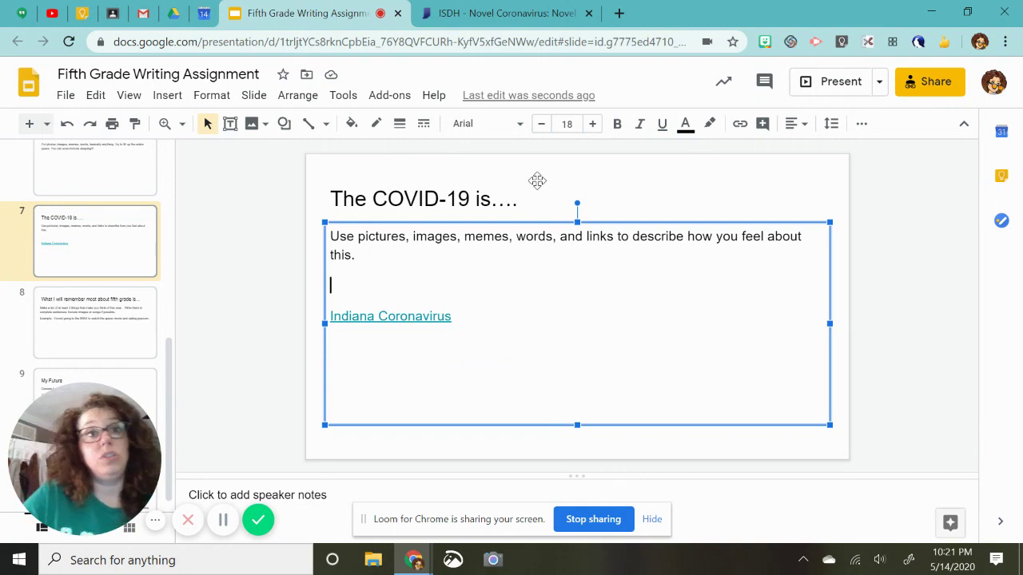
- Return to the 'indiana coronavirus' Google results and switch to image results
click(620, 13)
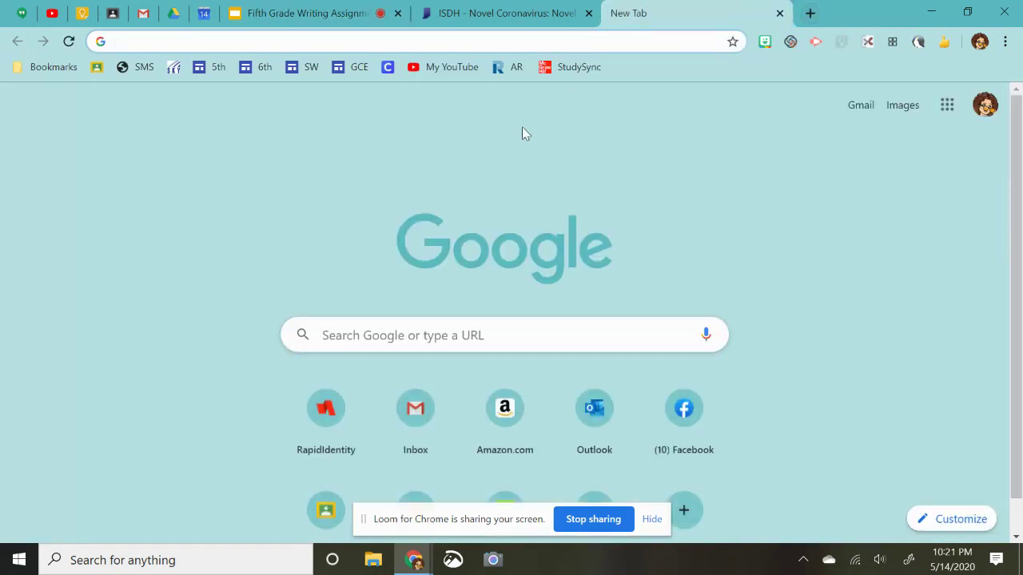
click(480, 13)
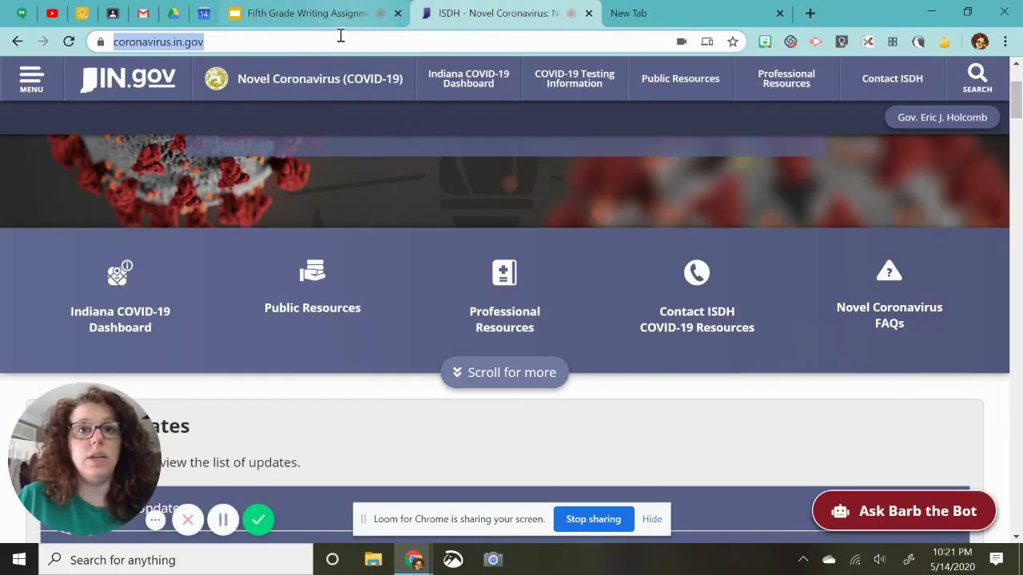
click(18, 42)
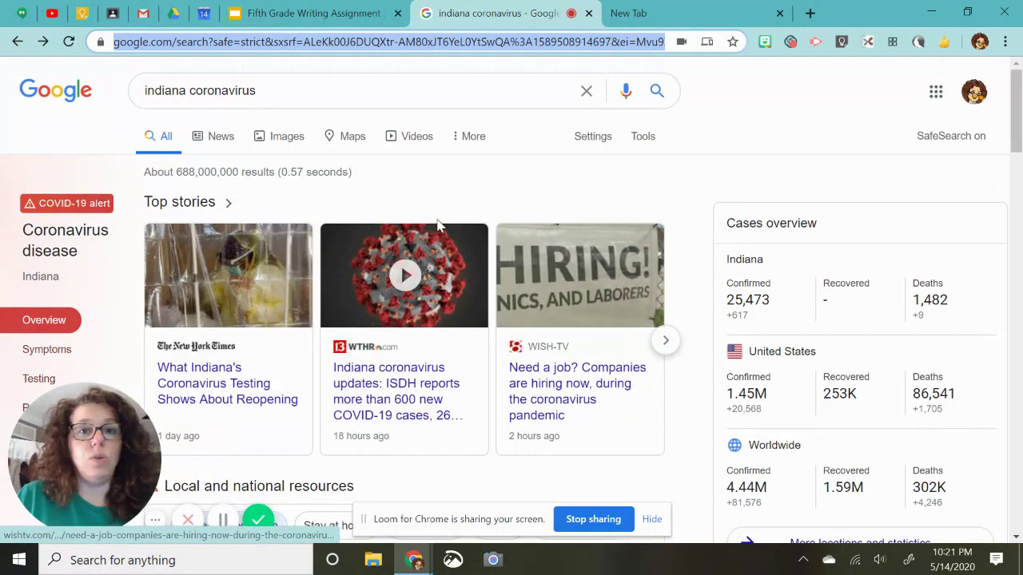
click(281, 139)
- Copy the 'THE LATEST: Coronavirus in Indiana' image from the results
scroll(347, 240, down, 2)
scroll(348, 240, down, 3)
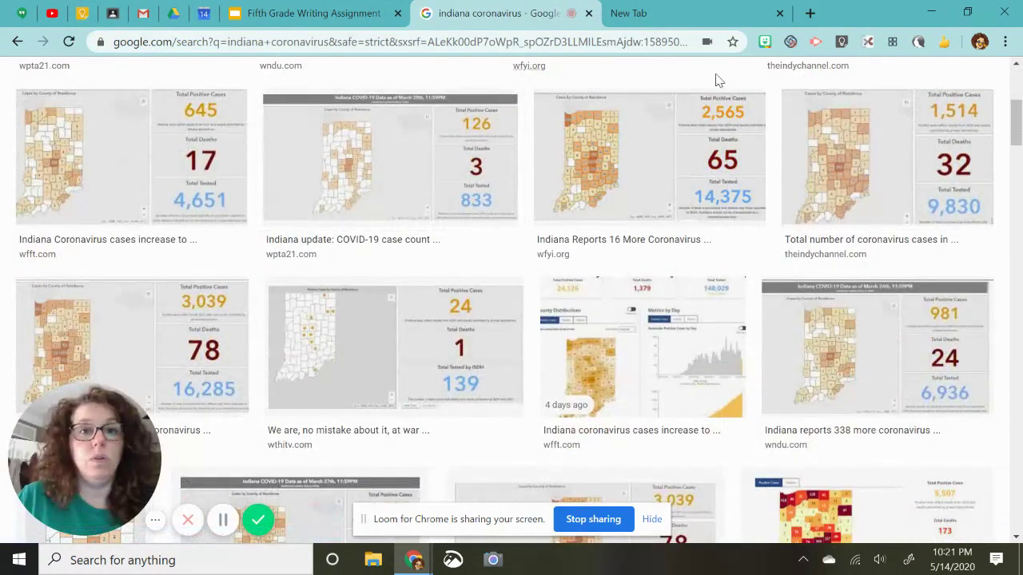
scroll(639, 376, down, 4)
scroll(664, 361, down, 15)
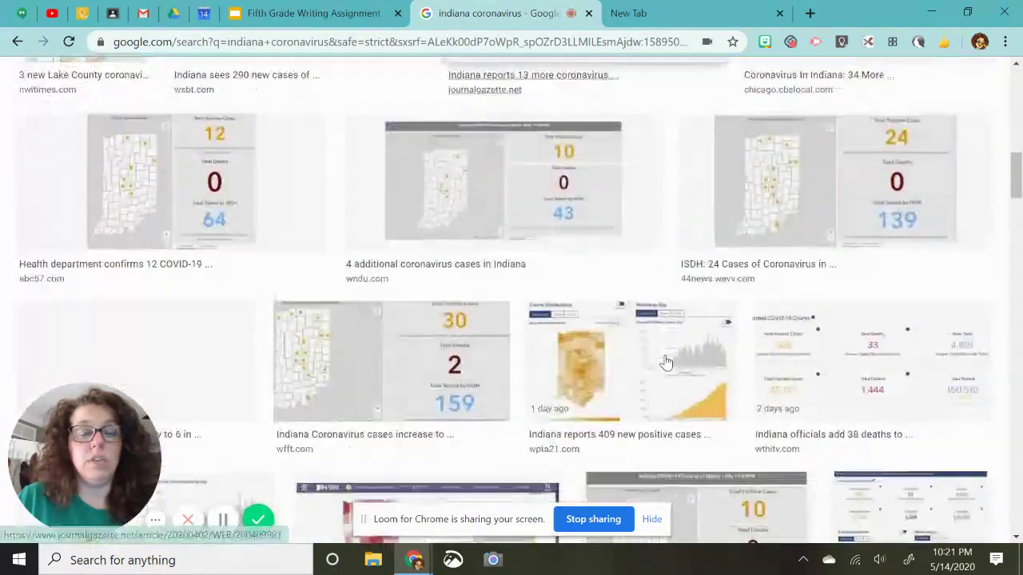
scroll(652, 358, up, 3)
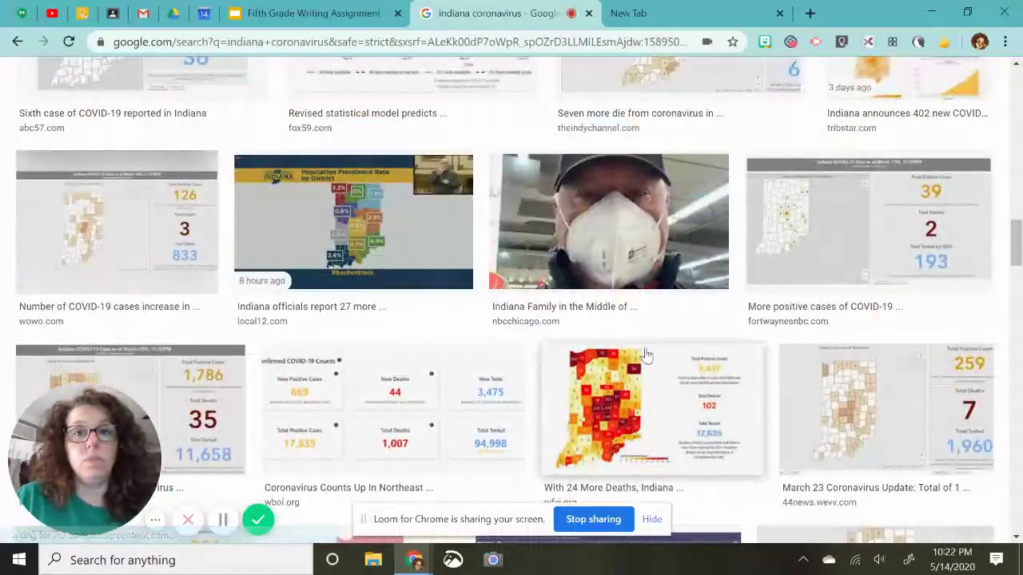
scroll(624, 314, down, 1)
scroll(624, 314, down, 5)
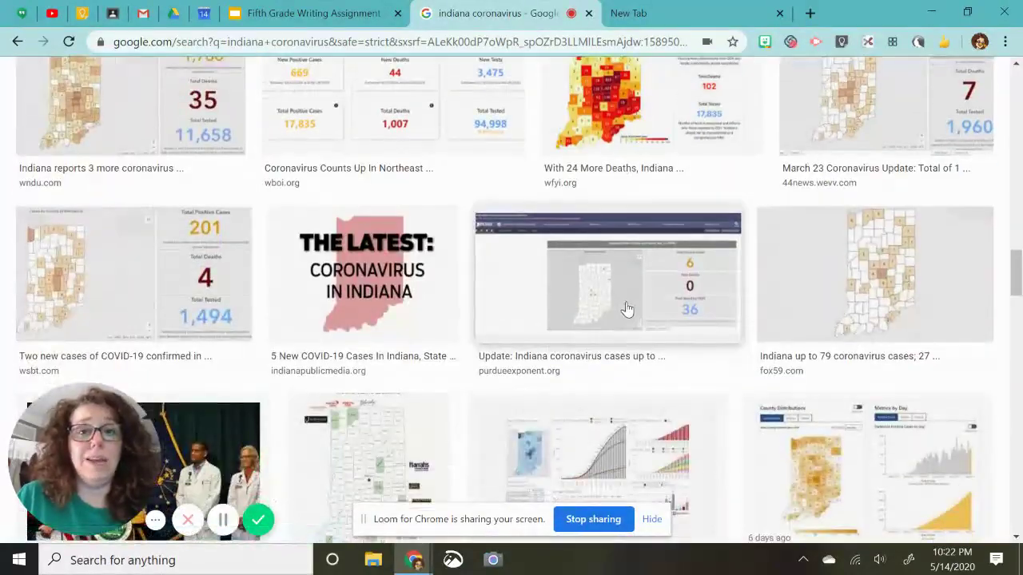
right_click(383, 232)
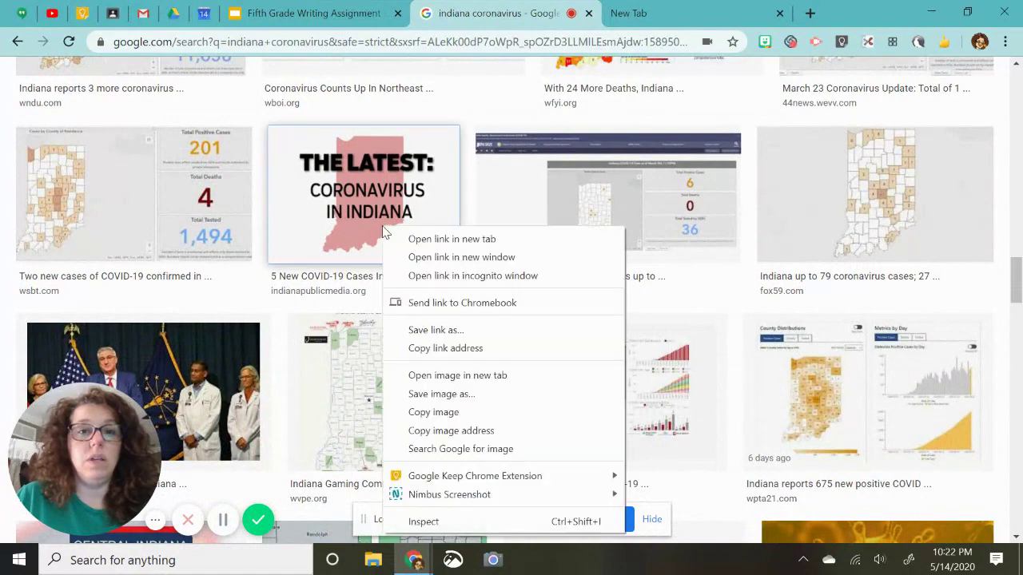
click(443, 416)
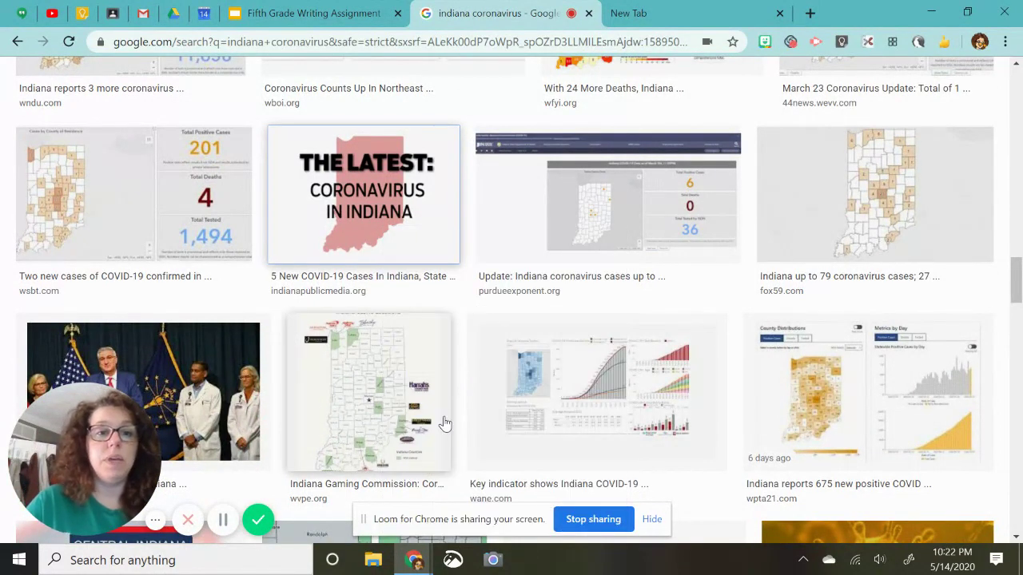
- Paste the Indiana image on slide 7, move it right, and open the Indiana Coronavirus link's site
click(372, 13)
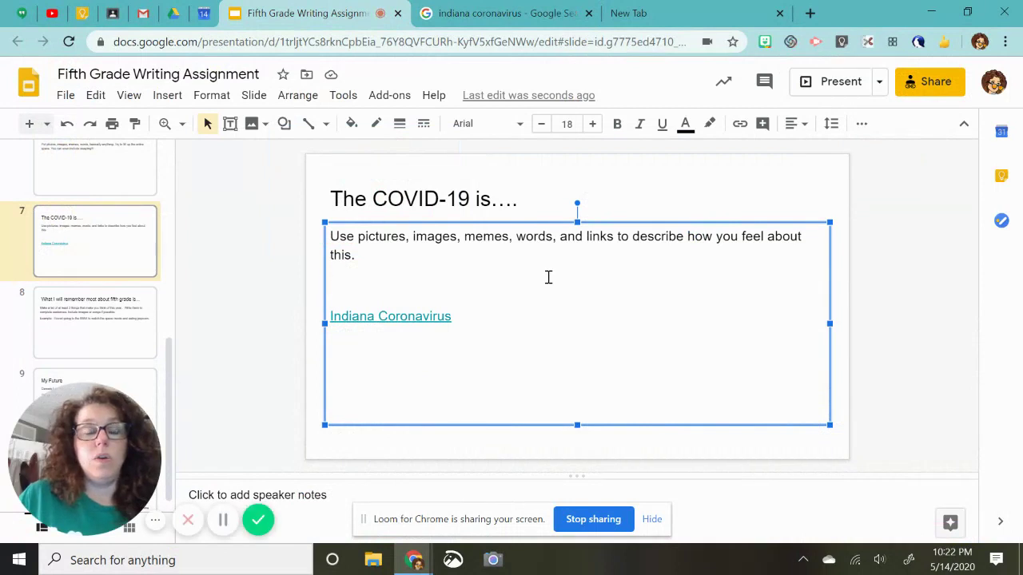
key(ctrl+v)
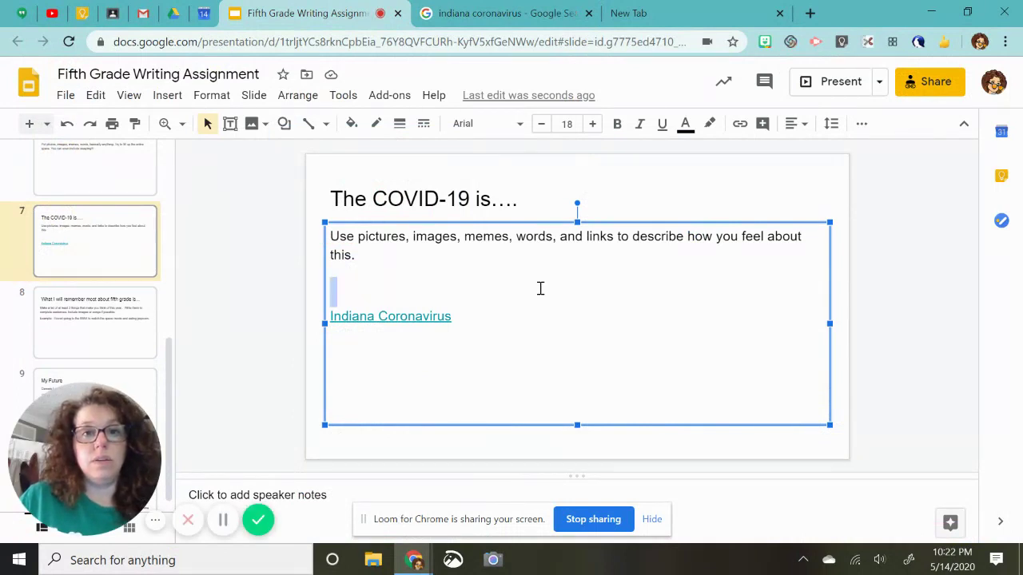
right_click(577, 325)
click(598, 170)
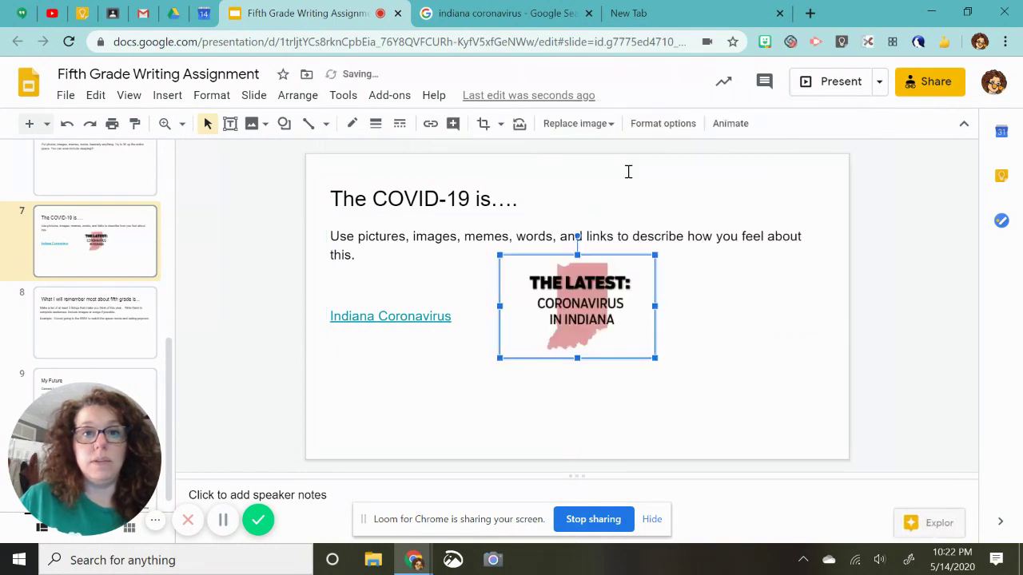
drag(584, 307, 765, 313)
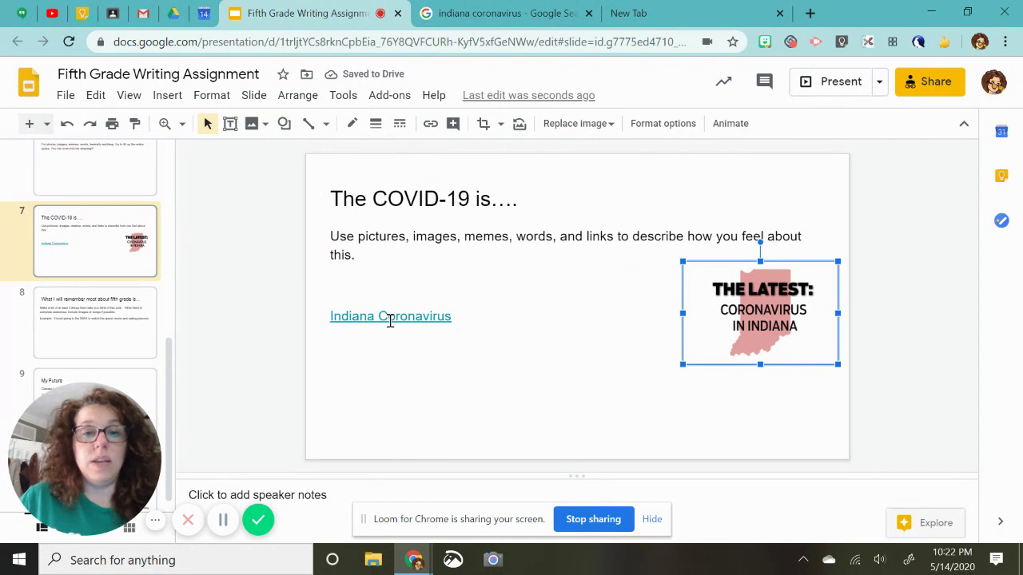
click(390, 318)
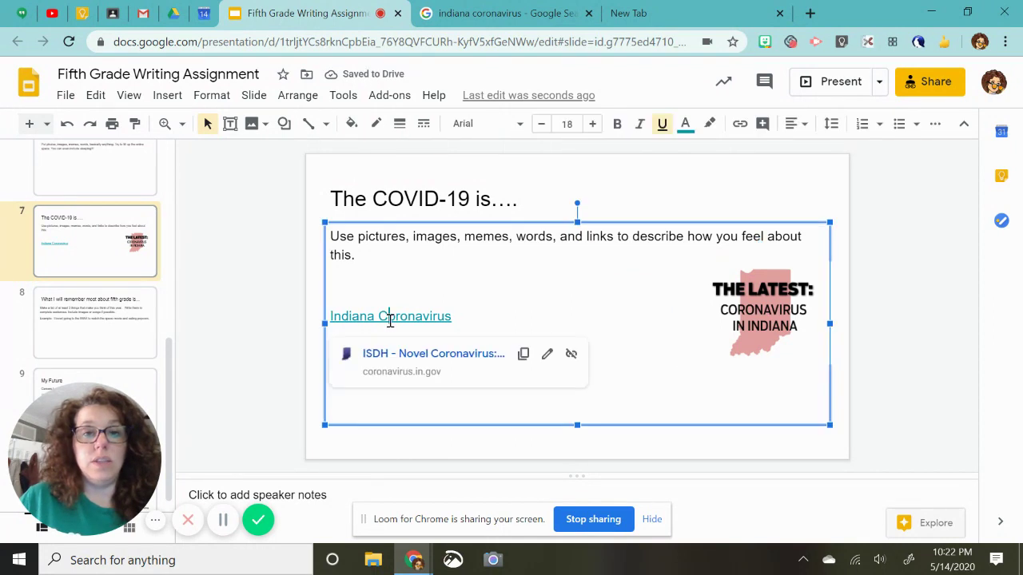
click(437, 357)
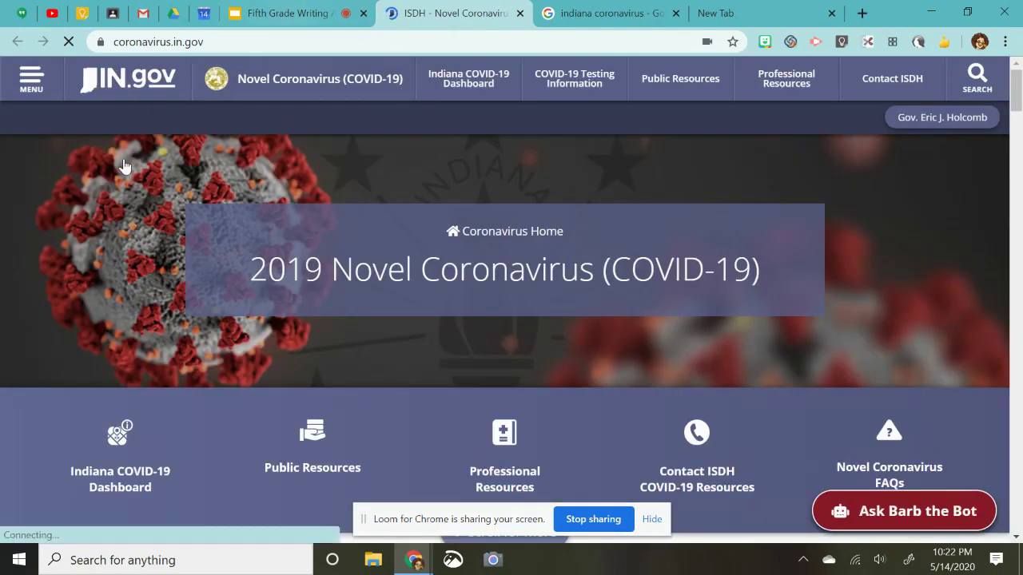
- Copy the coronavirus.in.gov web address from the address bar
click(216, 42)
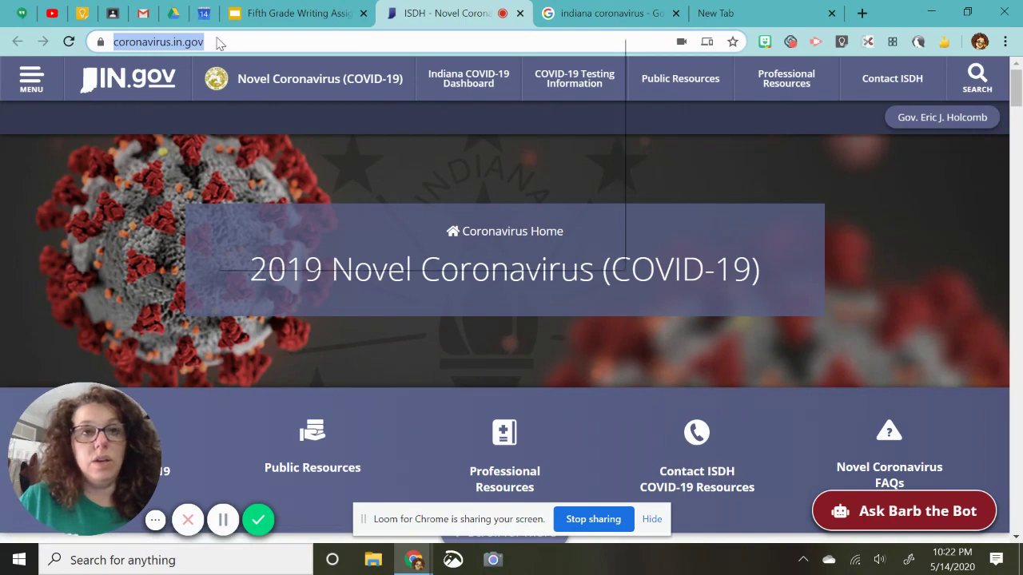
right_click(217, 40)
click(256, 149)
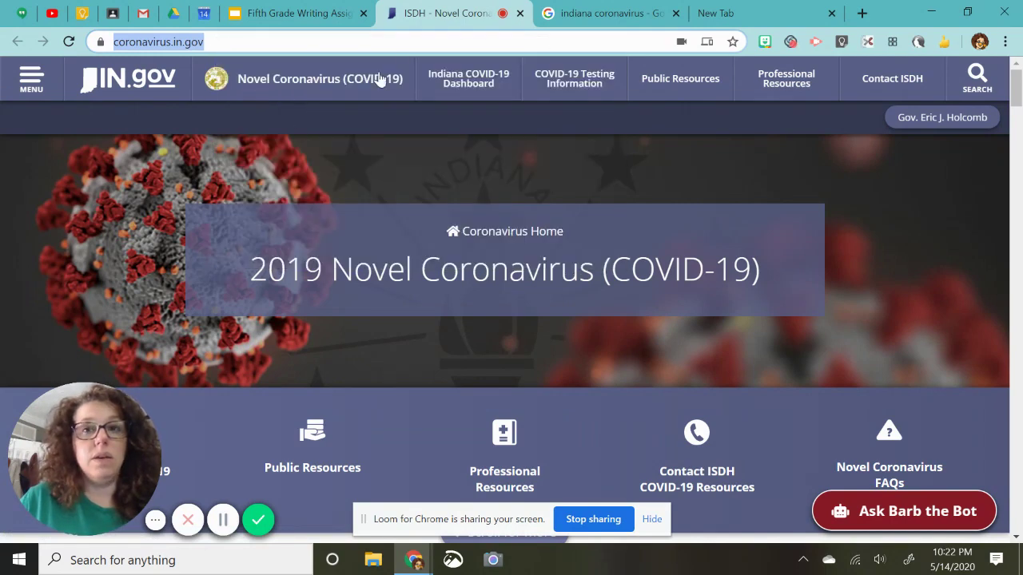
click(318, 13)
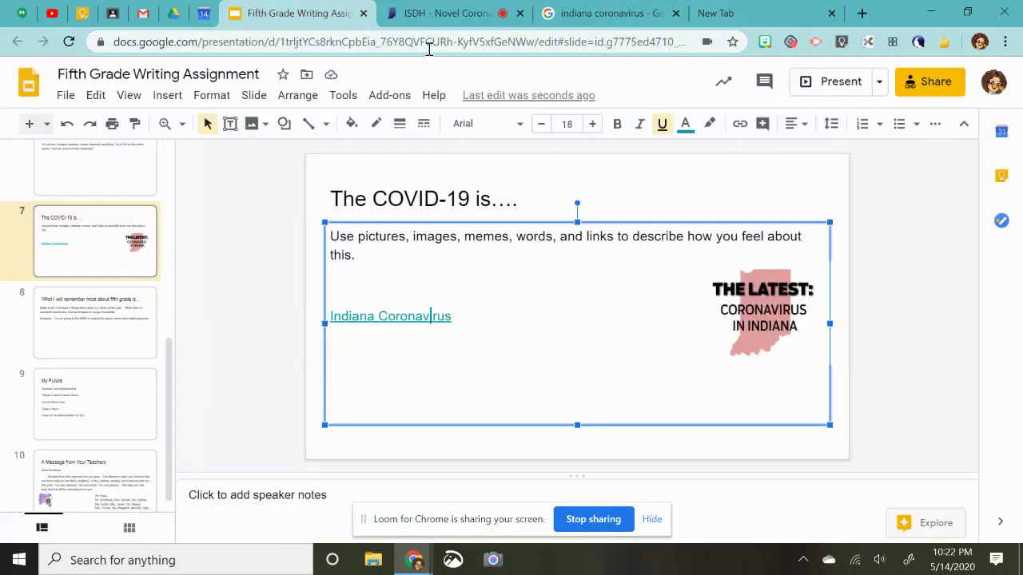
click(745, 298)
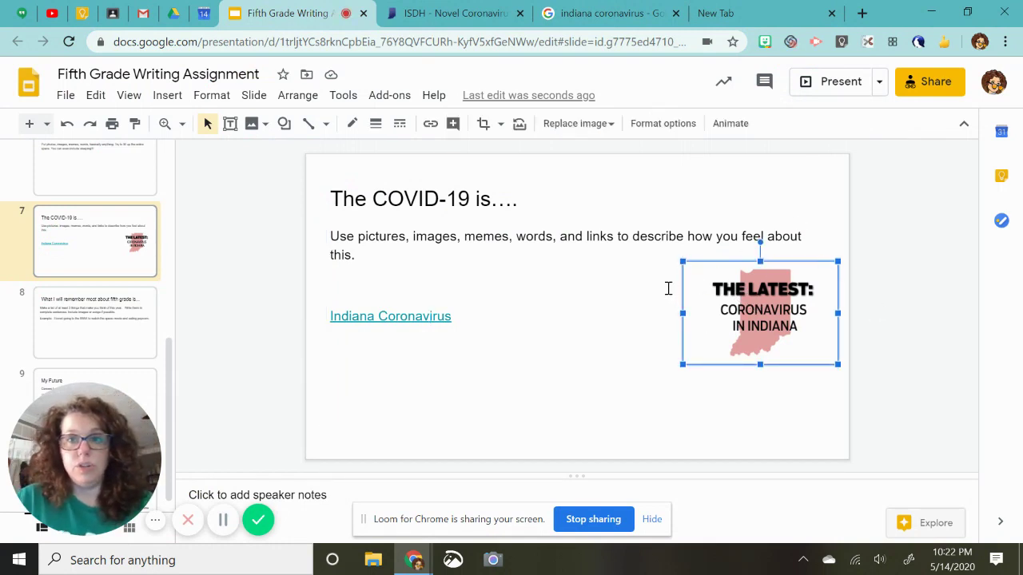
right_click(763, 311)
mouse_move(764, 314)
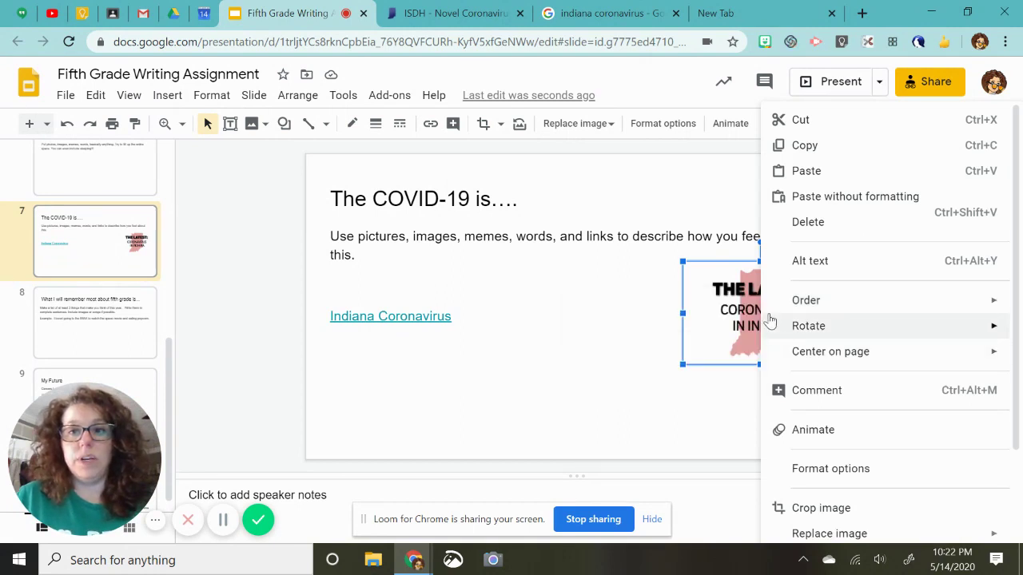
click(735, 291)
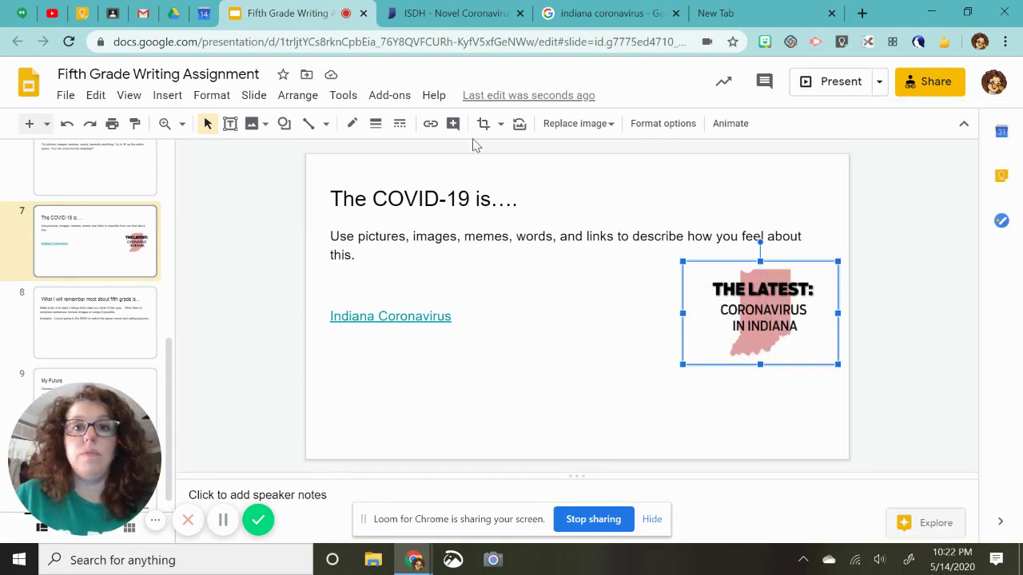
click(431, 129)
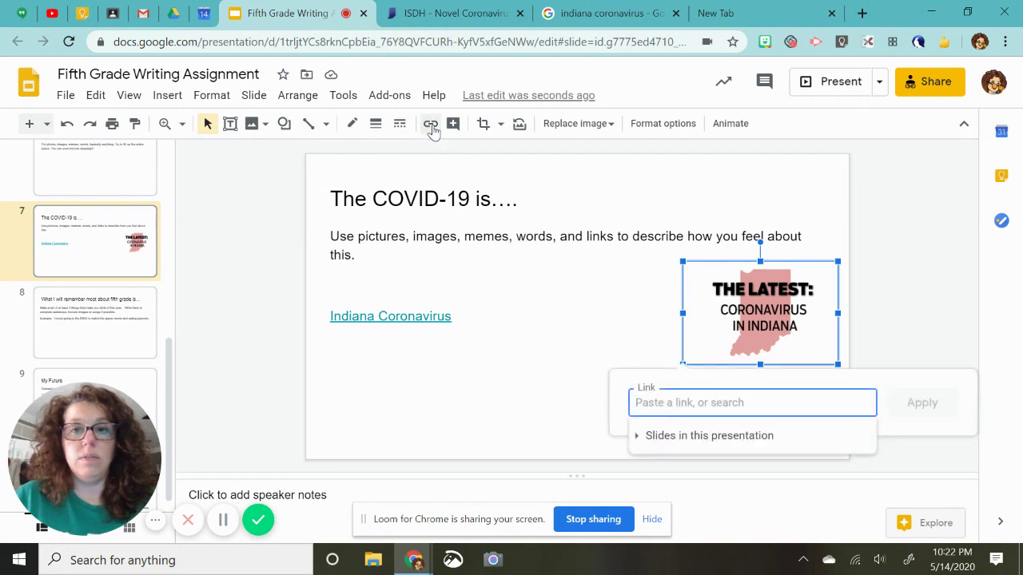
right_click(640, 397)
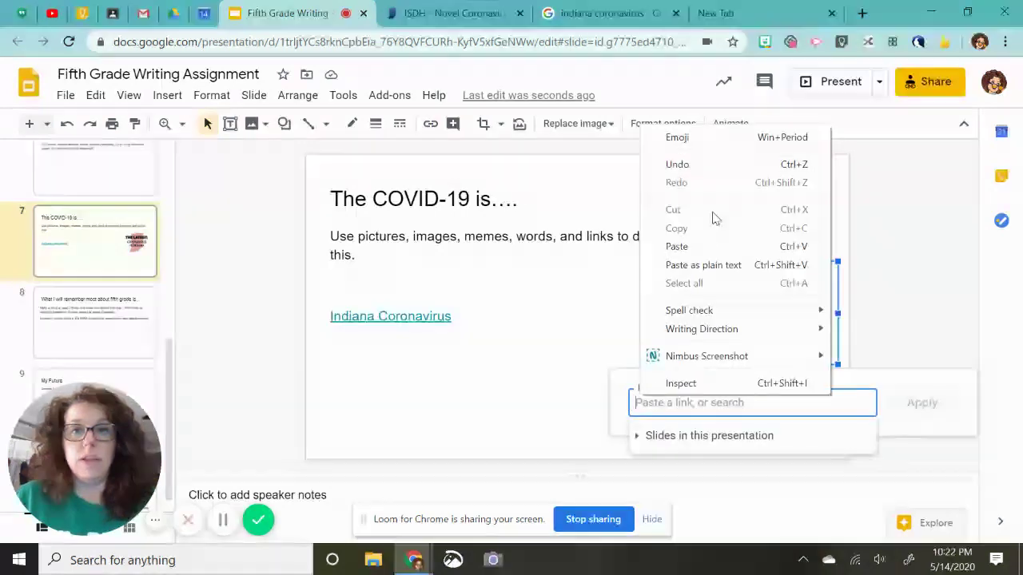
click(700, 246)
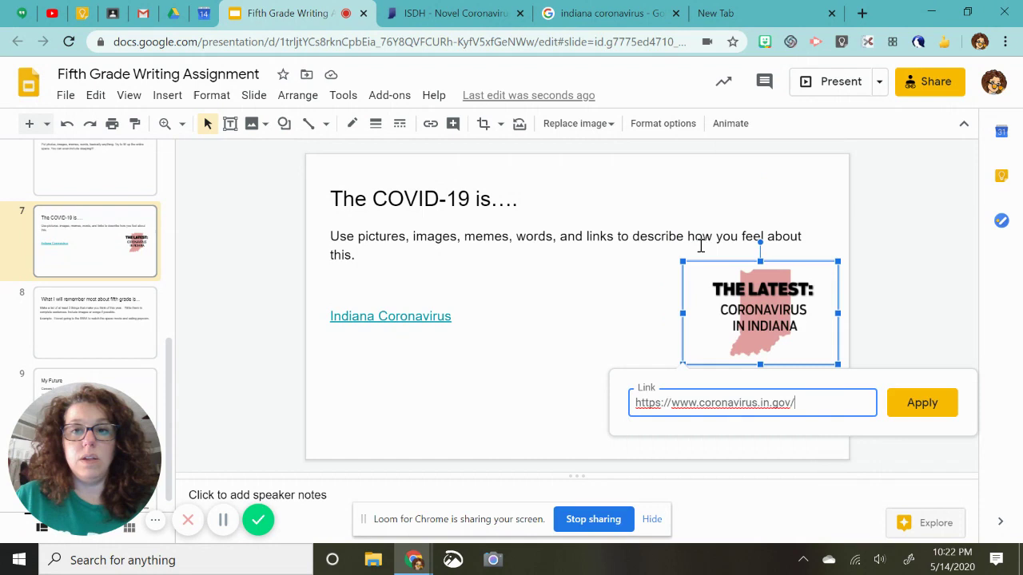
click(922, 401)
click(557, 472)
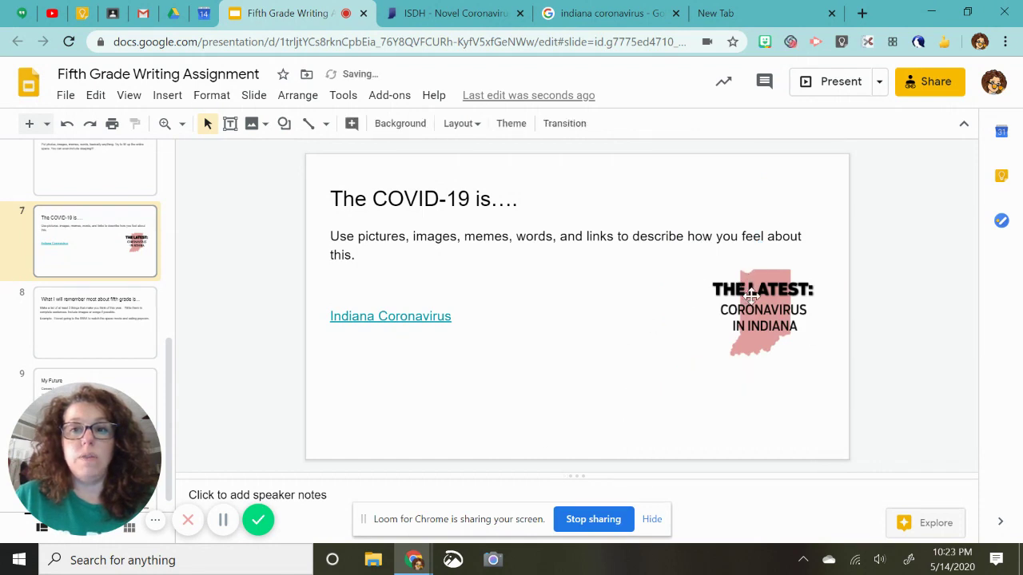
click(762, 295)
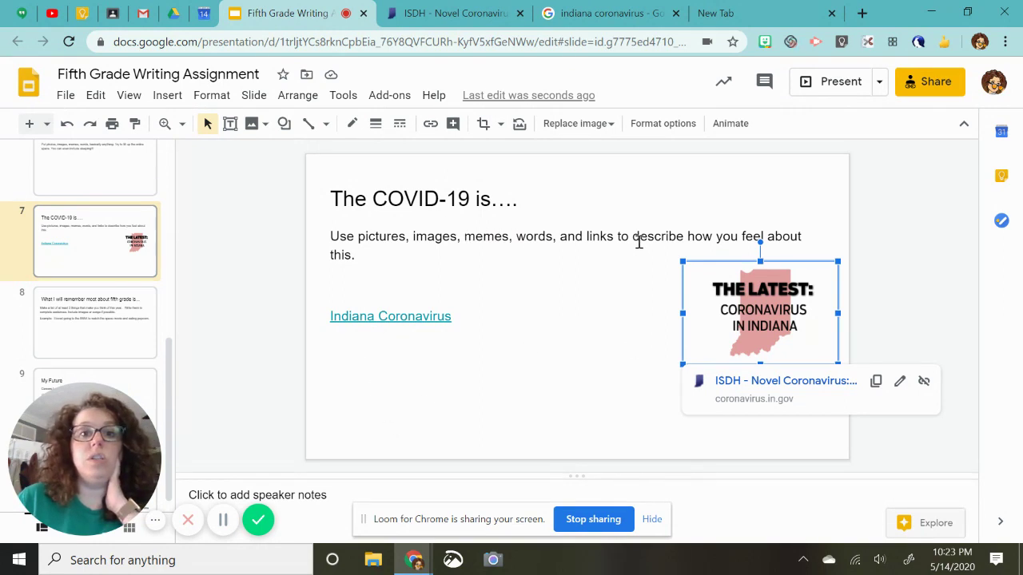
- Delete the Indiana image and the 'Indiana Coronavirus' link text from slide 7
key(Delete)
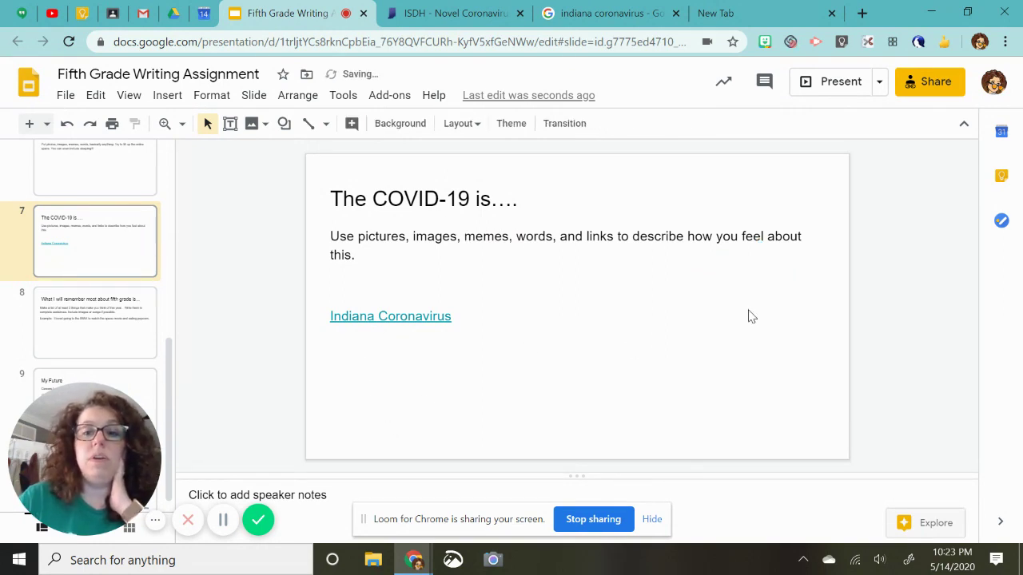
click(409, 315)
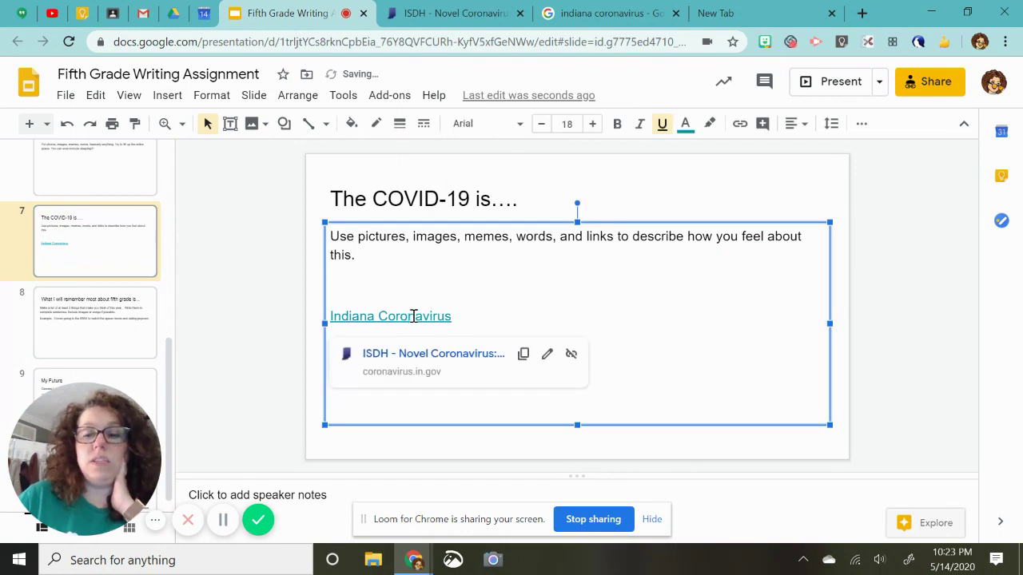
click(472, 306)
drag(456, 333, 328, 331)
key(BackSpace)
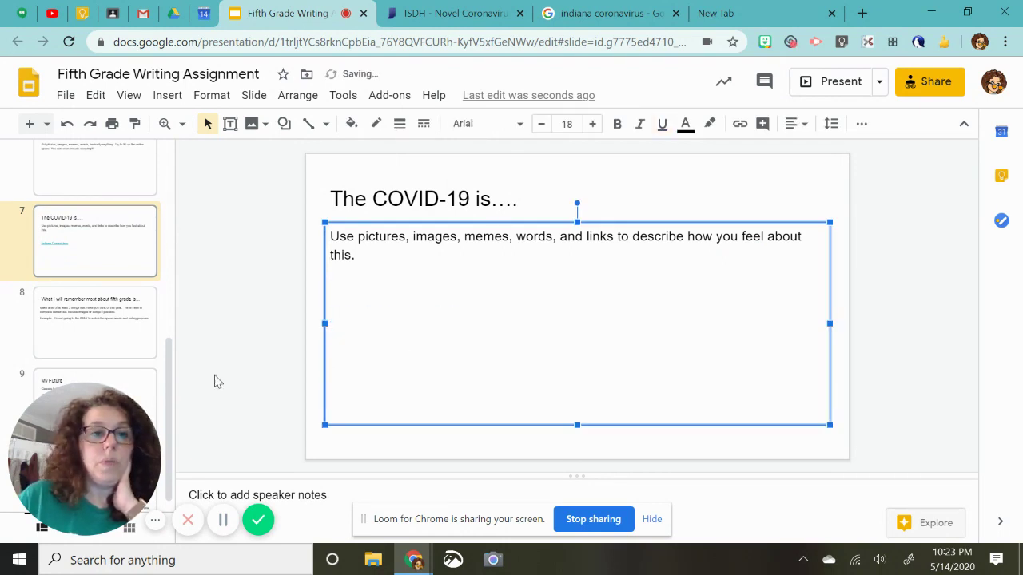
scroll(125, 334, down, 1)
- On slide 8, end the Example line with a period and start a new line below it
click(126, 334)
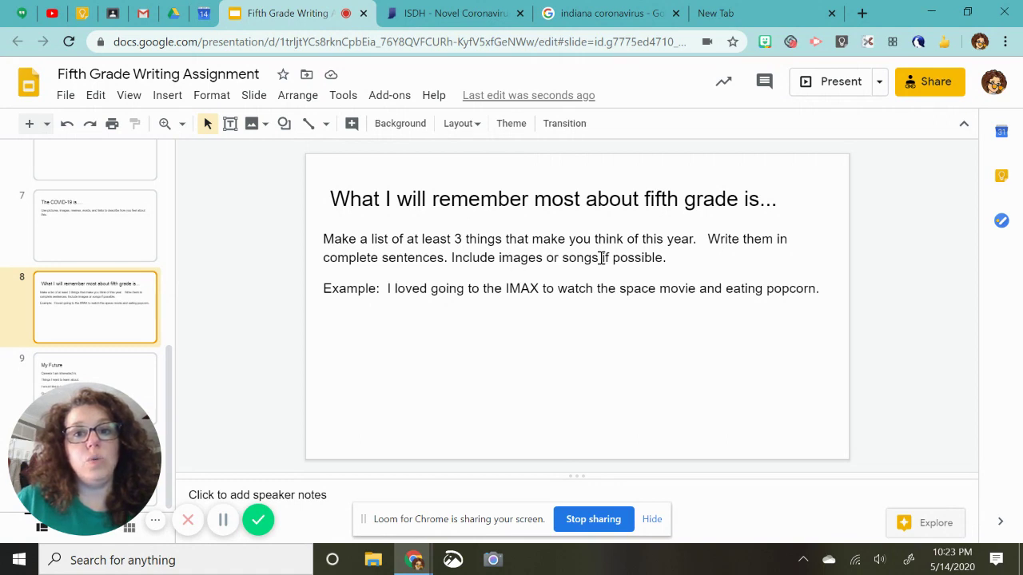
click(594, 371)
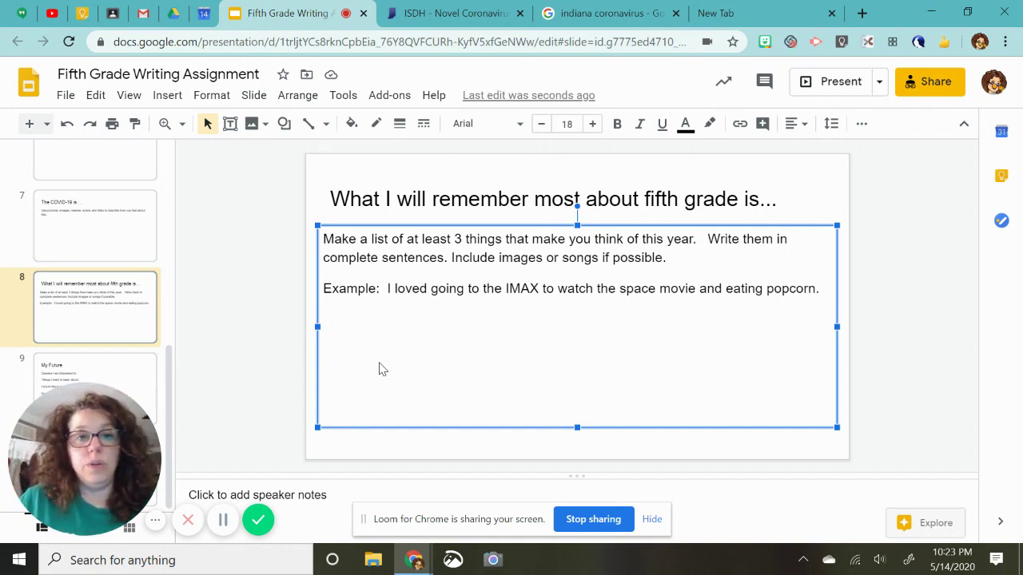
text(.)
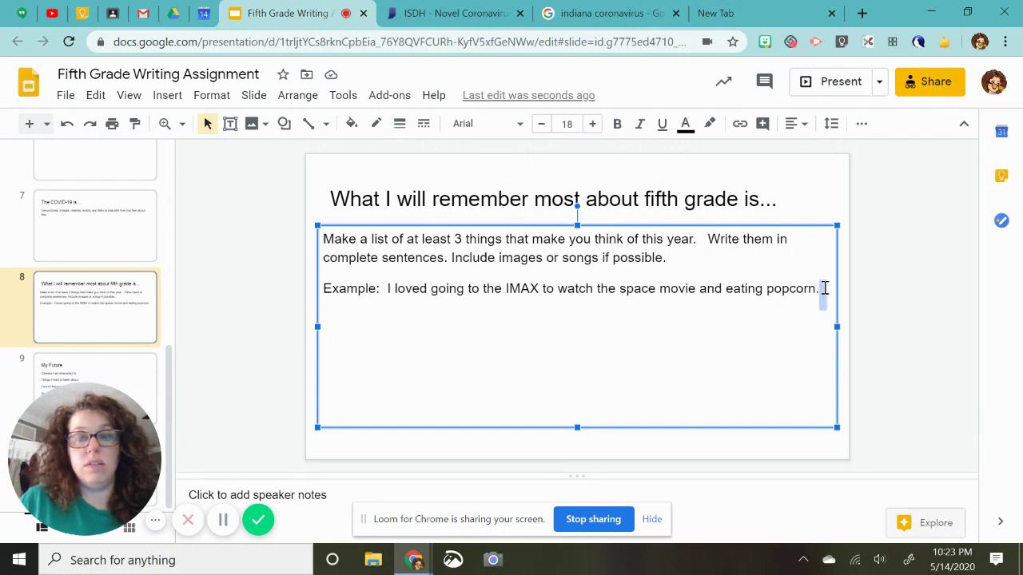
key(Return)
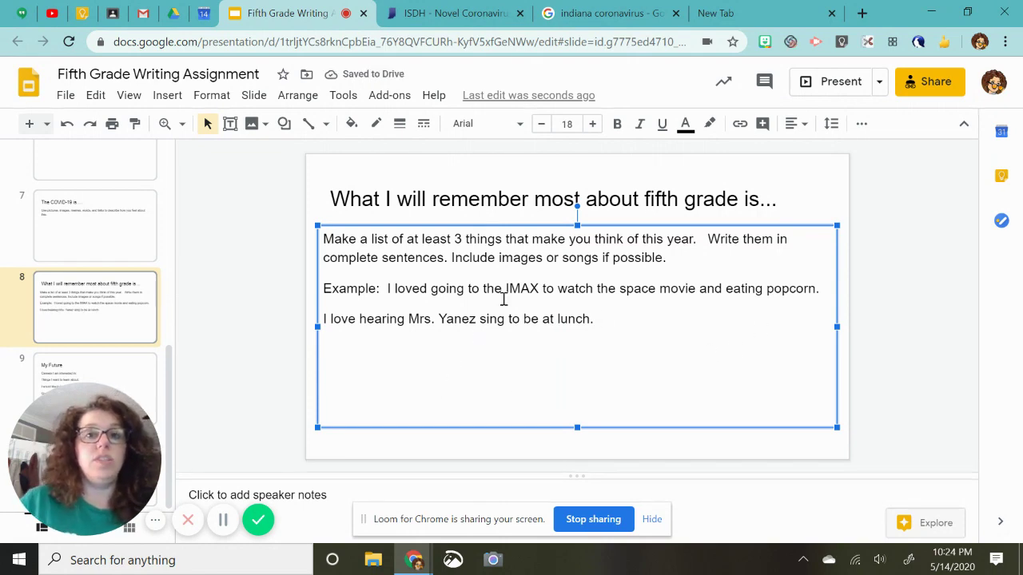
- Search Google for 'little mermaid songs' and open the Under the Sea video on YouTube
click(767, 15)
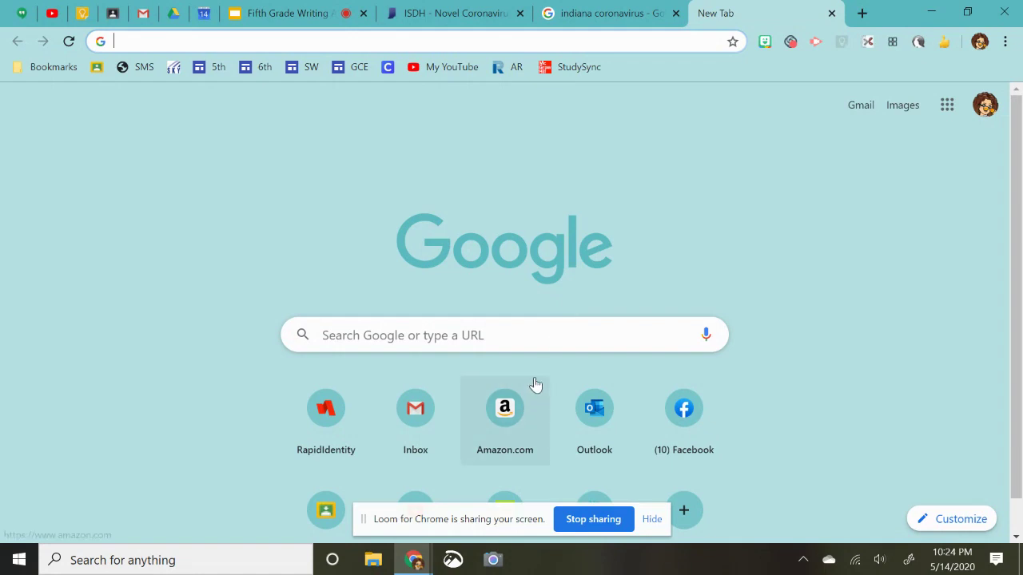
click(534, 331)
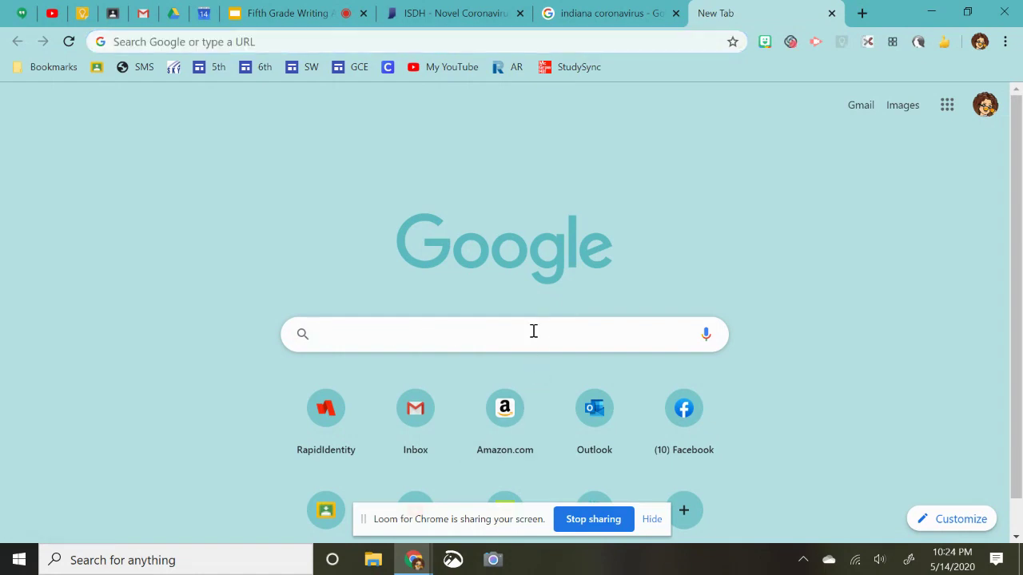
text(little me)
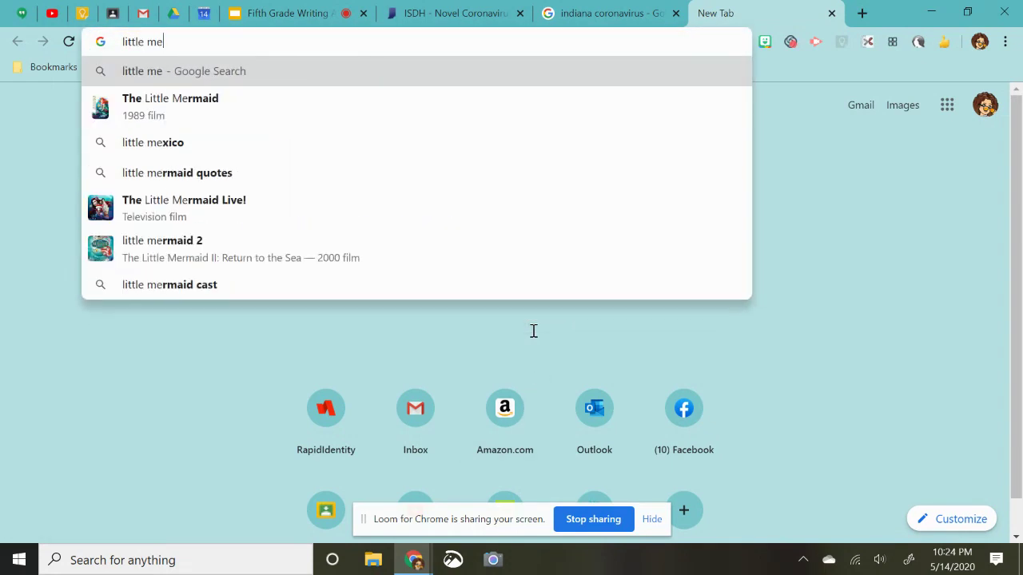
text(rmaid songs)
key(Return)
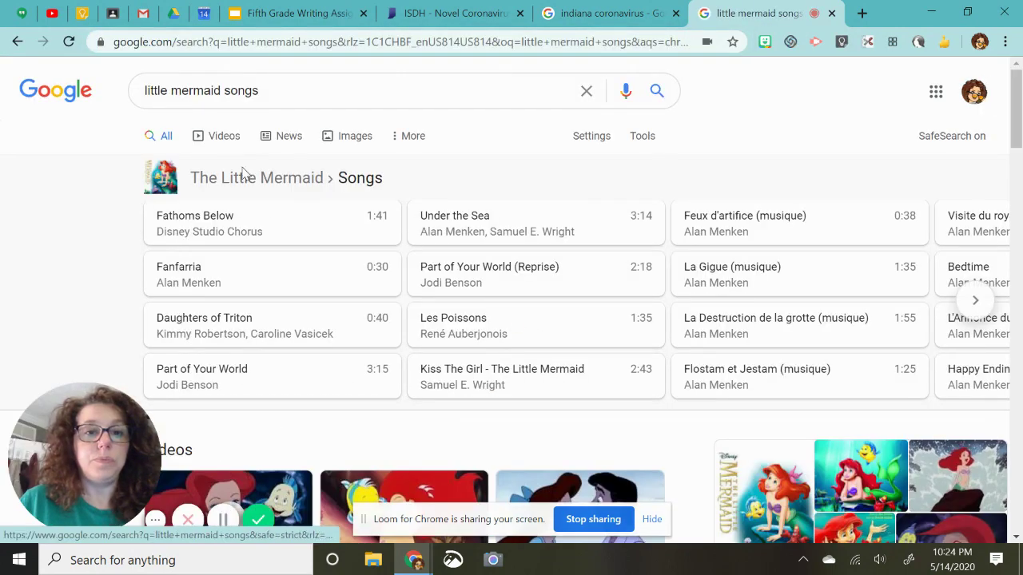
scroll(294, 251, down, 4)
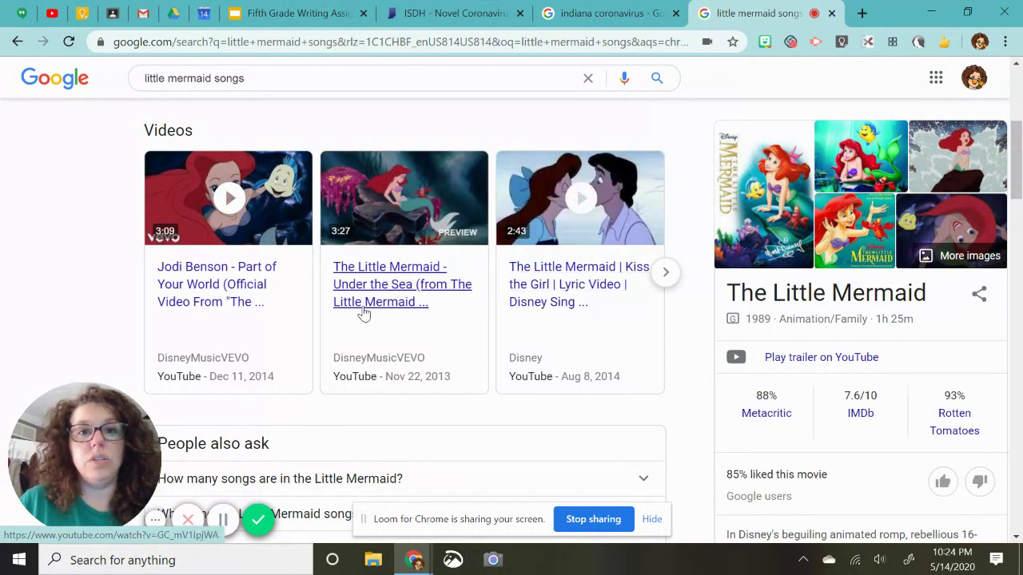
click(362, 308)
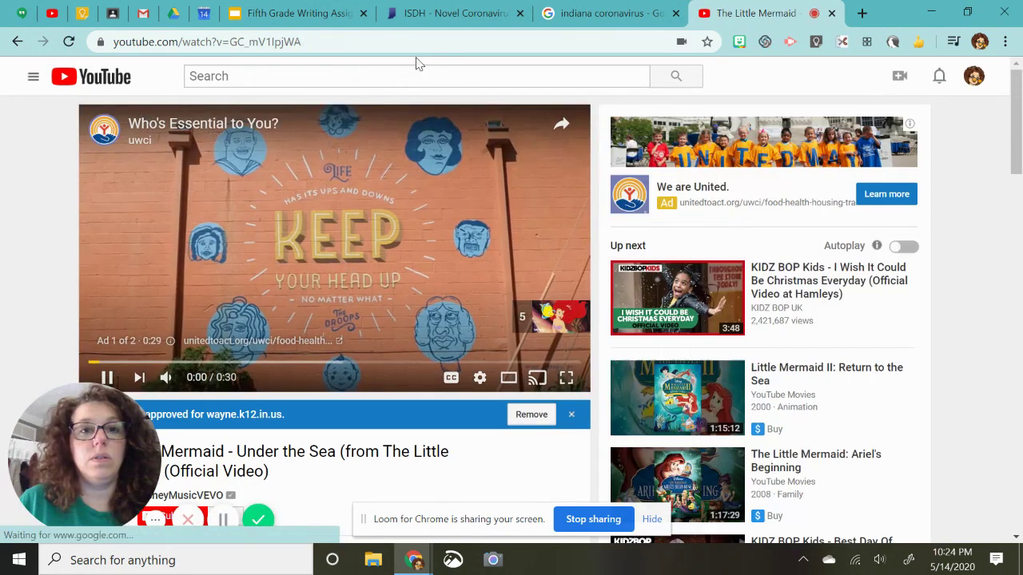
- Skip the ad on the Under the Sea video, select its address, and go to the image results tab
click(336, 42)
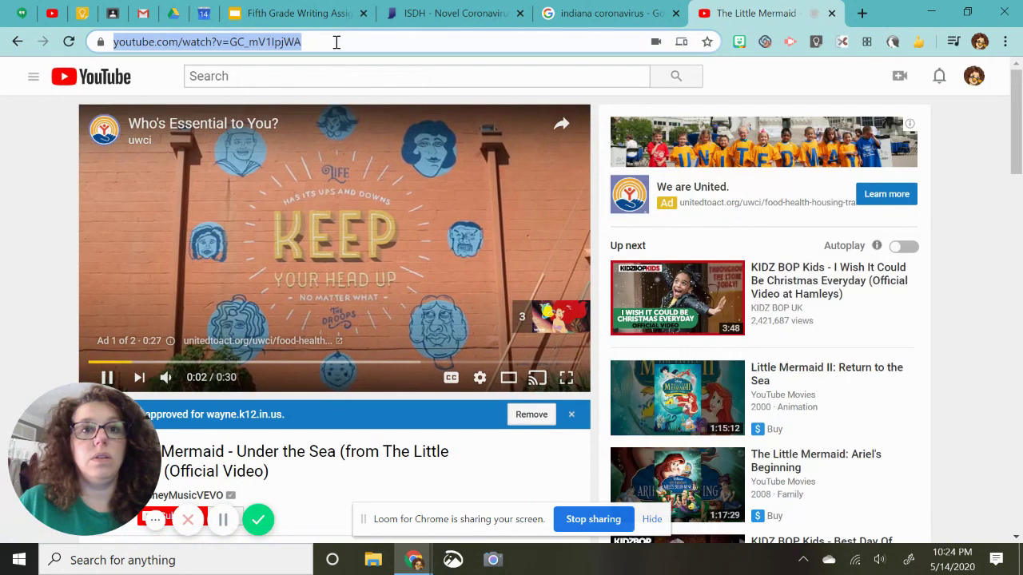
click(551, 319)
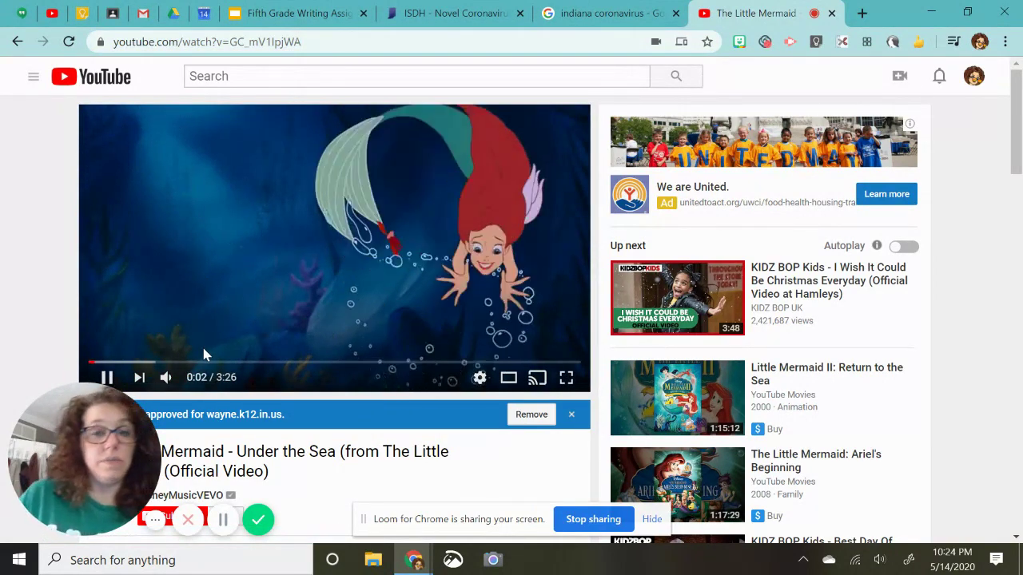
triple_click(323, 43)
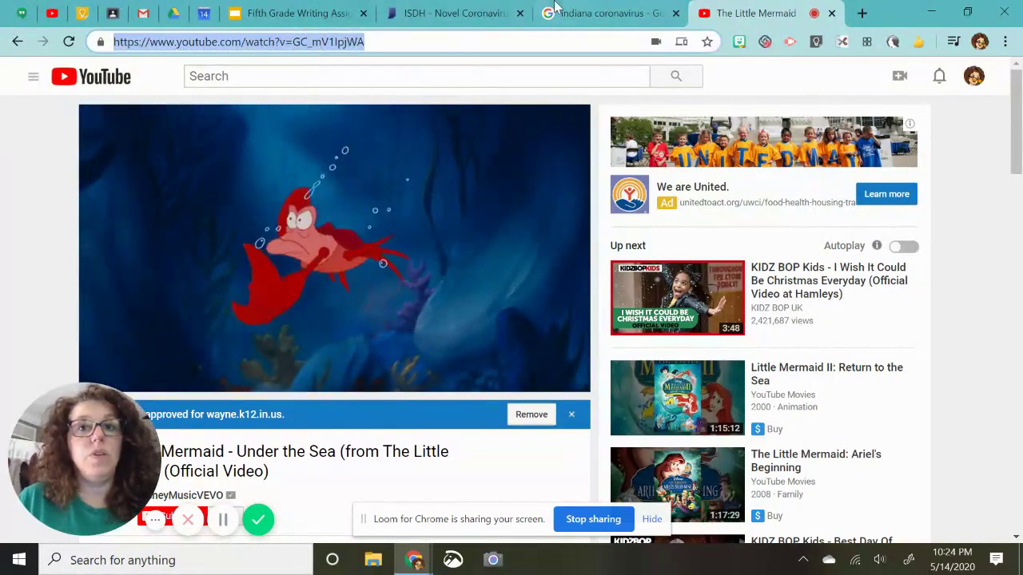
click(588, 13)
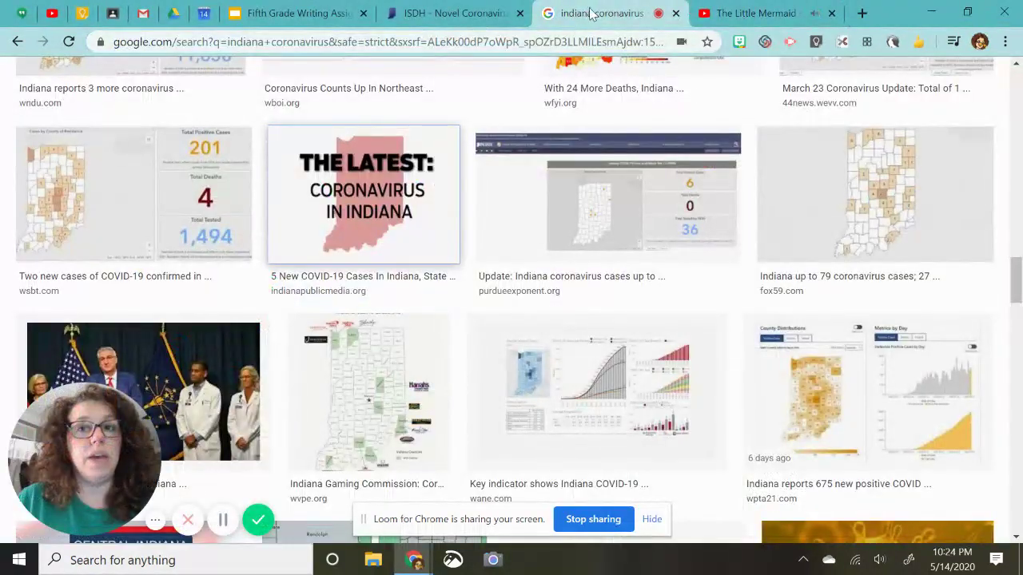
- Paste the YouTube address as a link on 'sing' in slide 8 without applying, then revisit the video
click(296, 14)
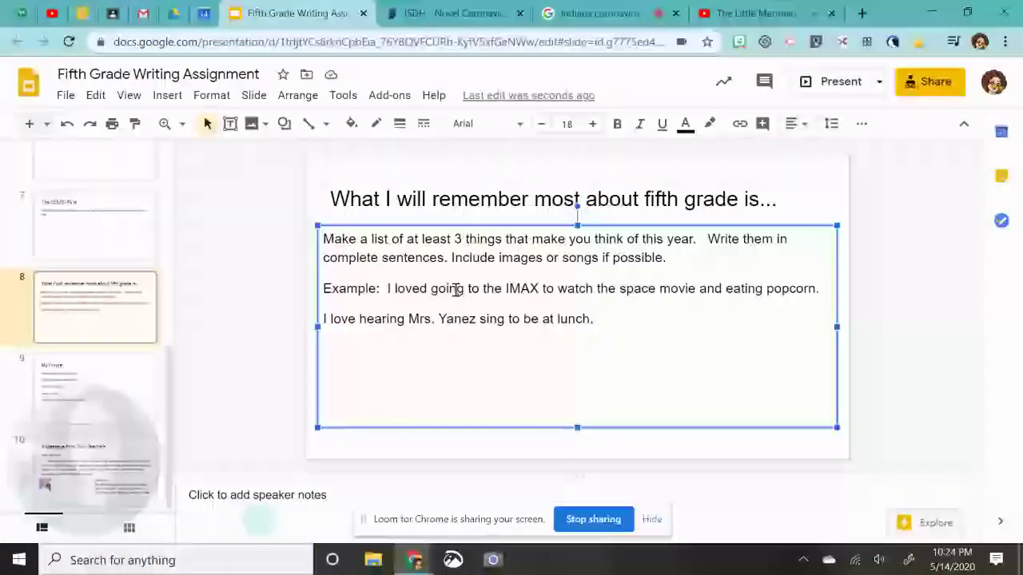
double_click(498, 319)
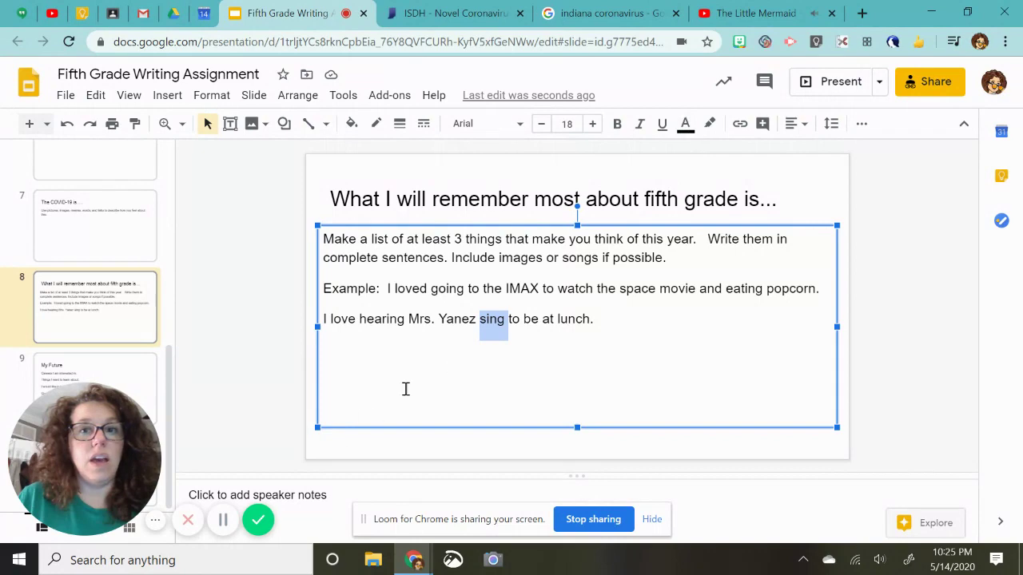
click(740, 125)
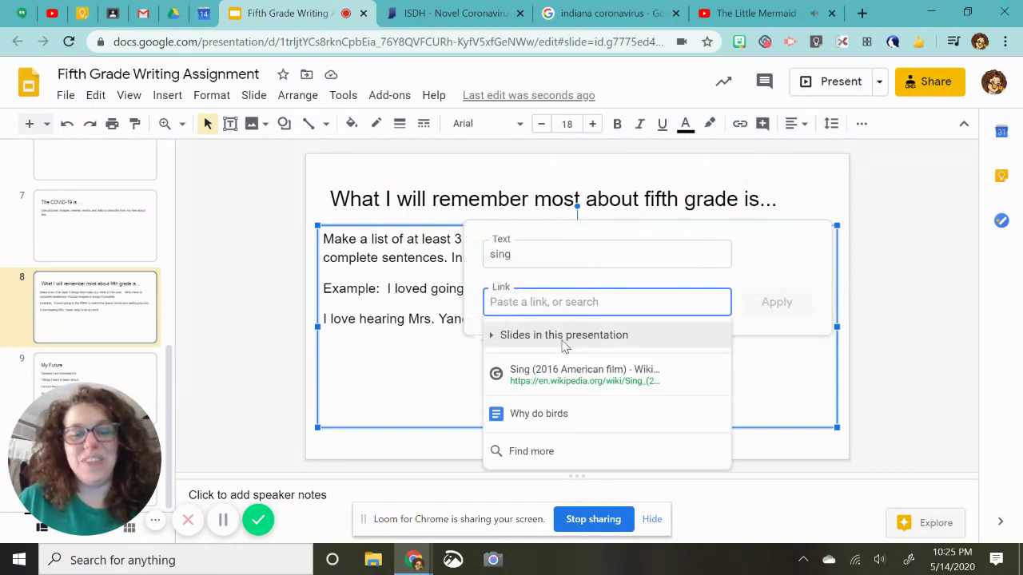
text(https://www.youtube.com/watch?v=GC_mV1IpjWA)
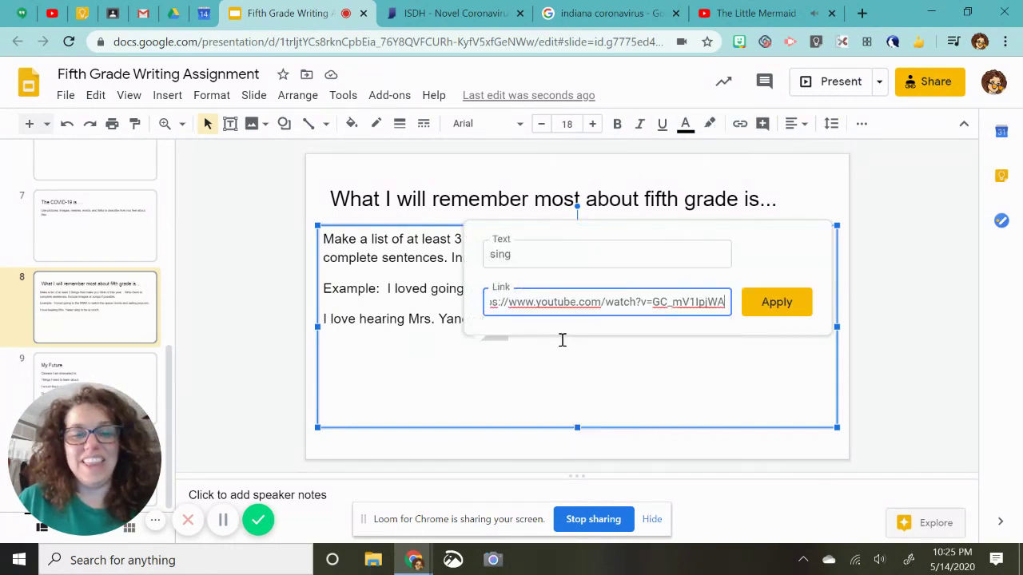
click(279, 379)
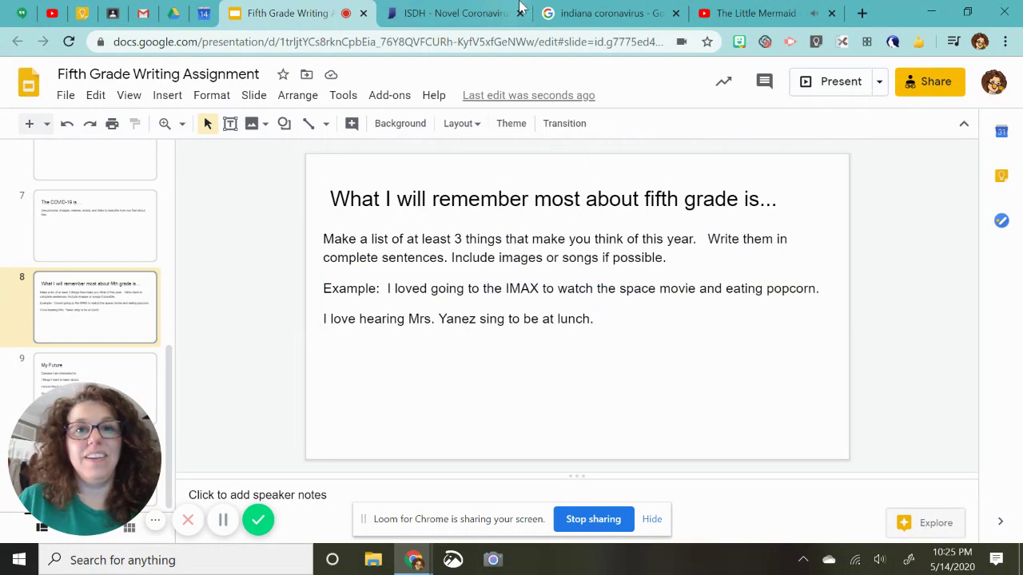
click(758, 11)
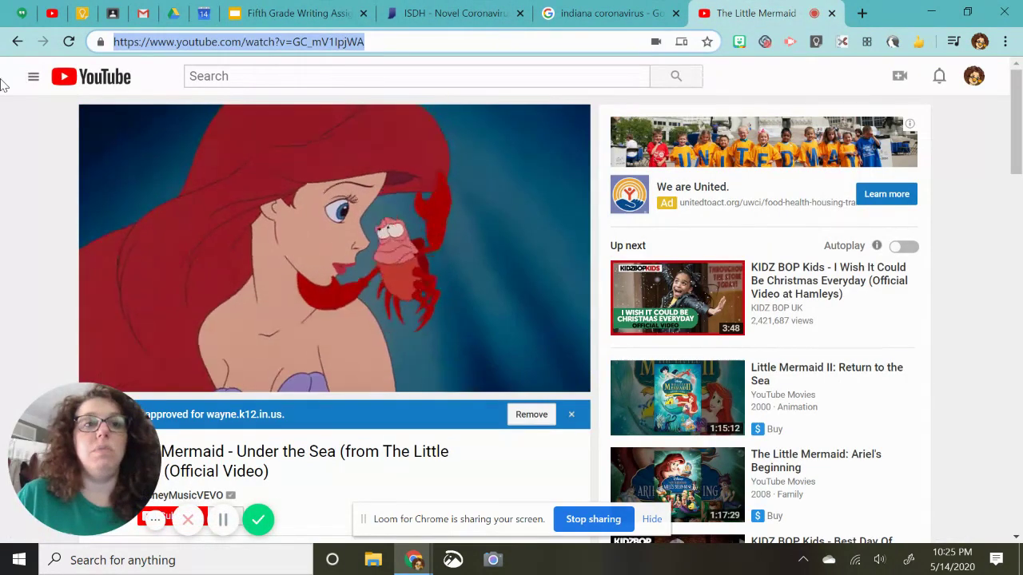
- Open and scroll the 'the little mermaid under the sea' search results, then return to the deck
click(18, 44)
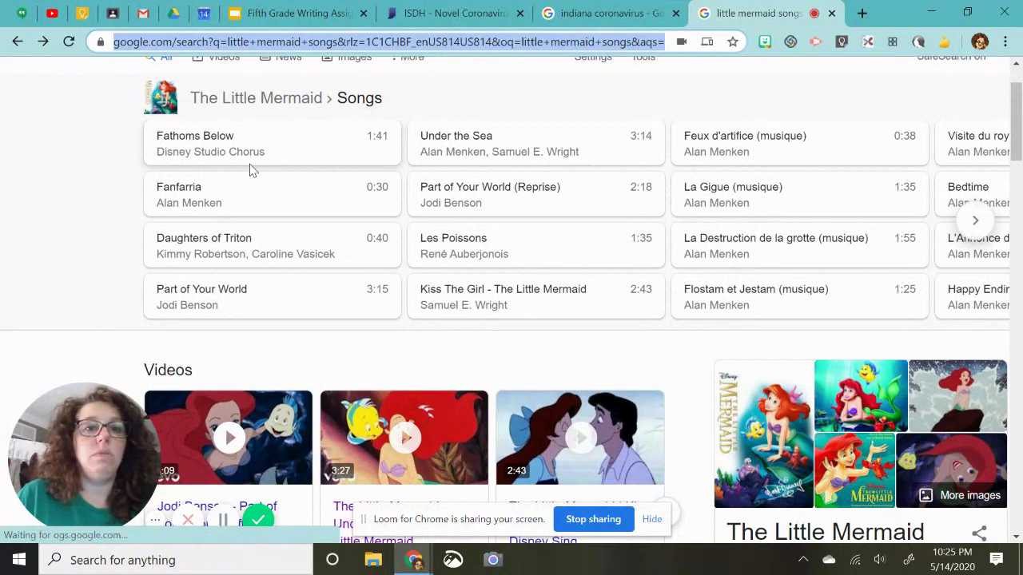
click(459, 151)
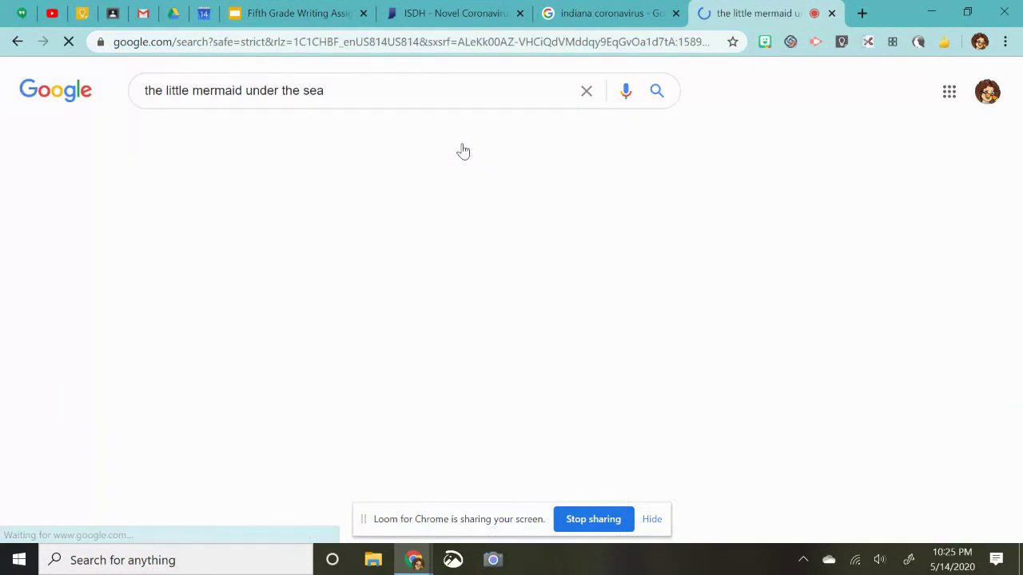
scroll(468, 176, down, 10)
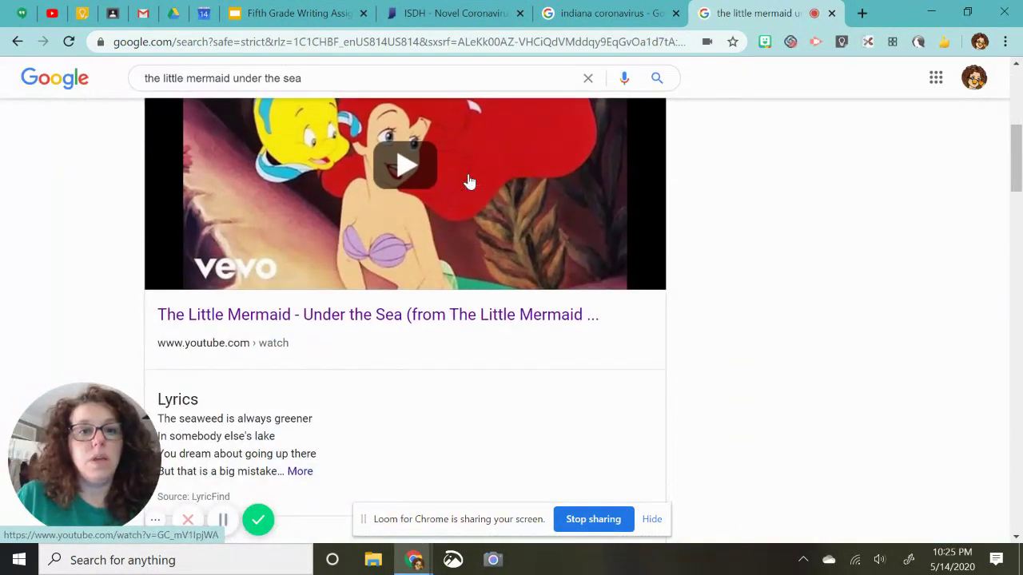
scroll(469, 182, down, 12)
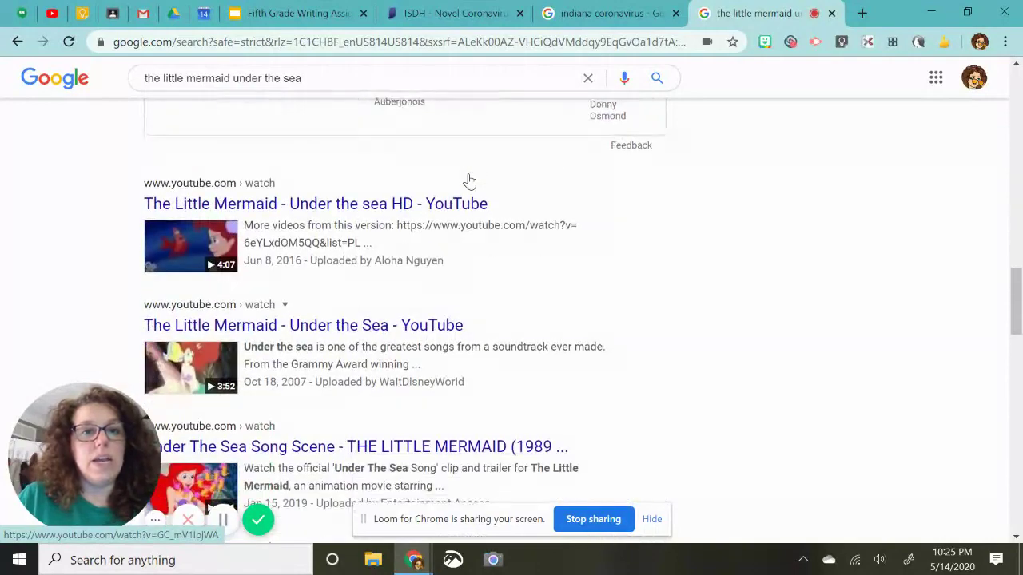
scroll(469, 182, down, 4)
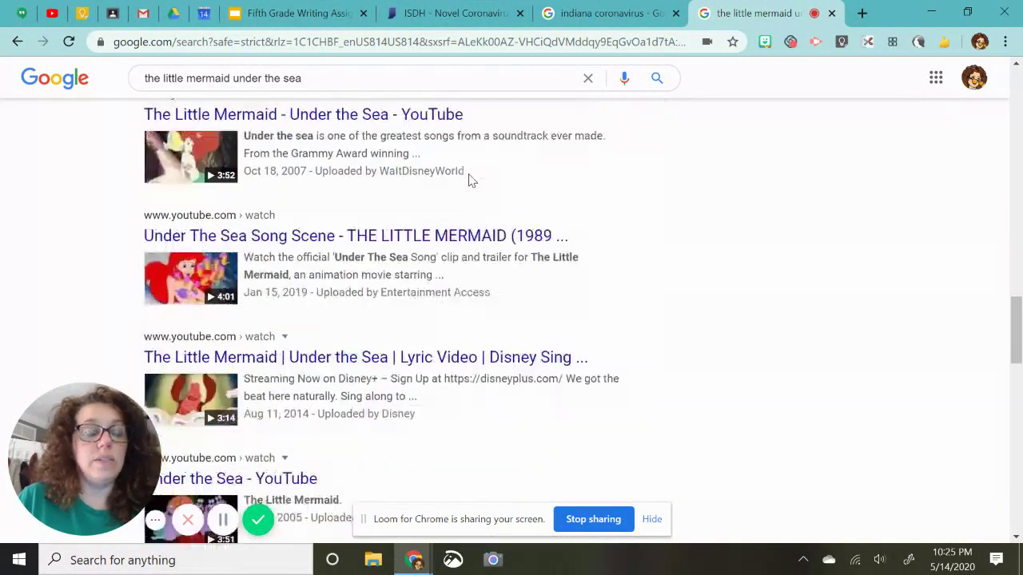
scroll(469, 184, down, 6)
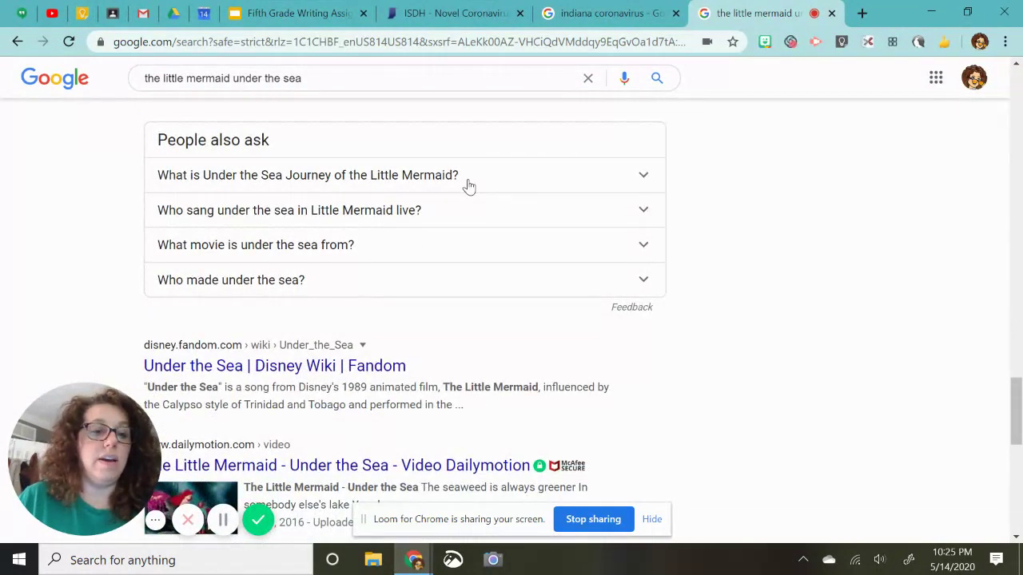
scroll(469, 184, up, 2)
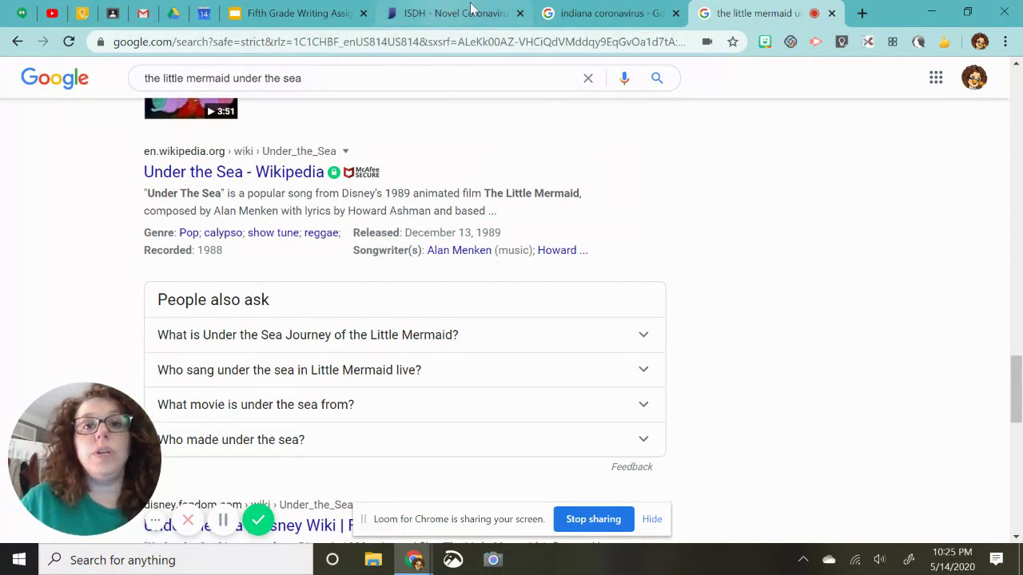
click(597, 11)
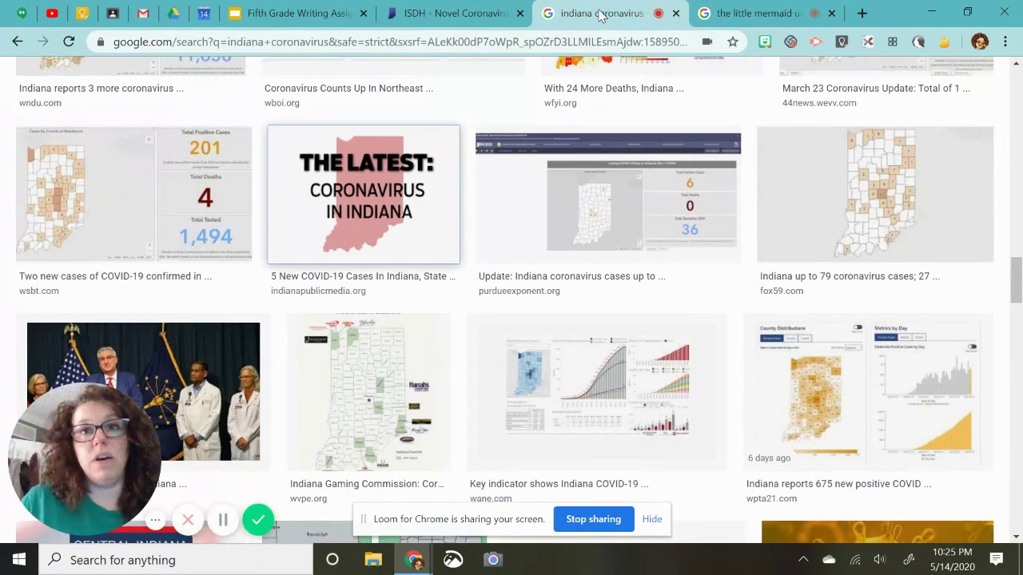
click(326, 14)
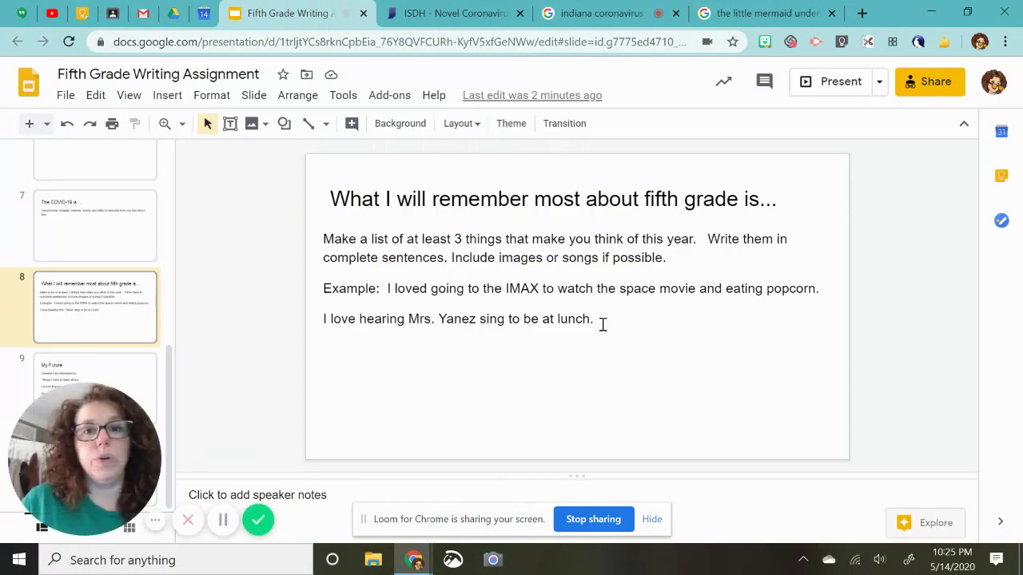
- Display slide 9, 'My Future', and place the cursor in its prompt text box
click(151, 361)
key(Down)
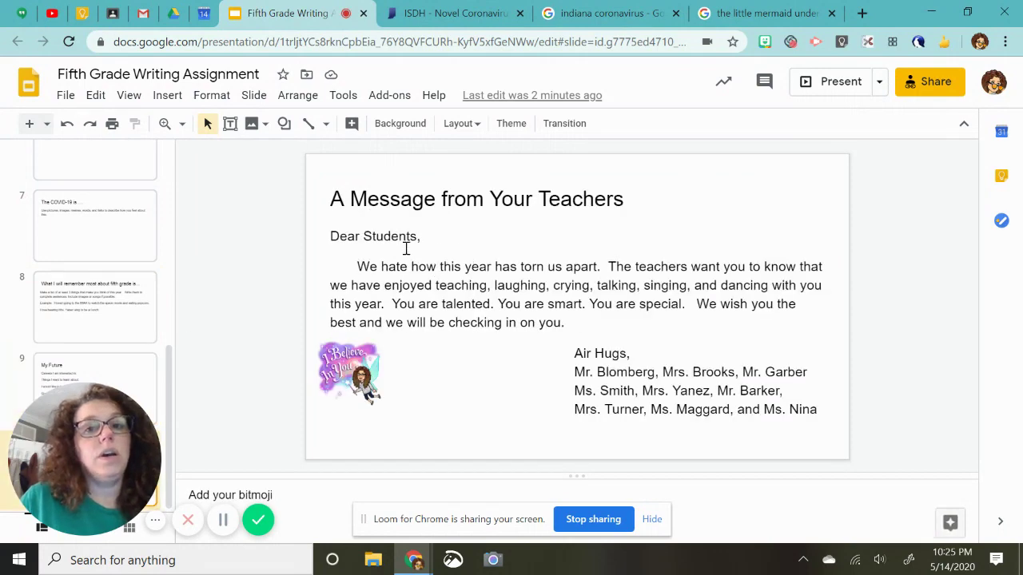
key(Up)
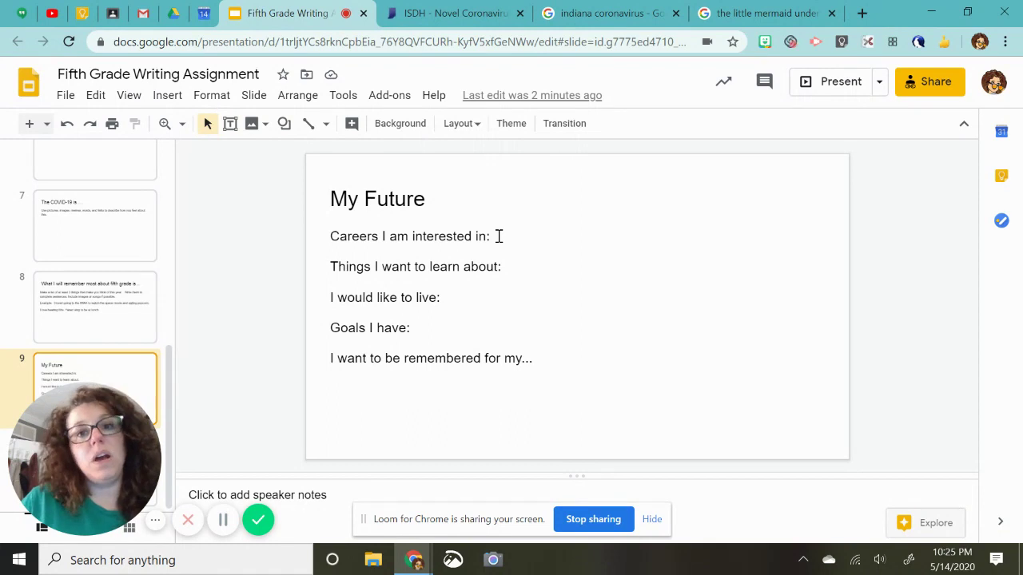
click(498, 235)
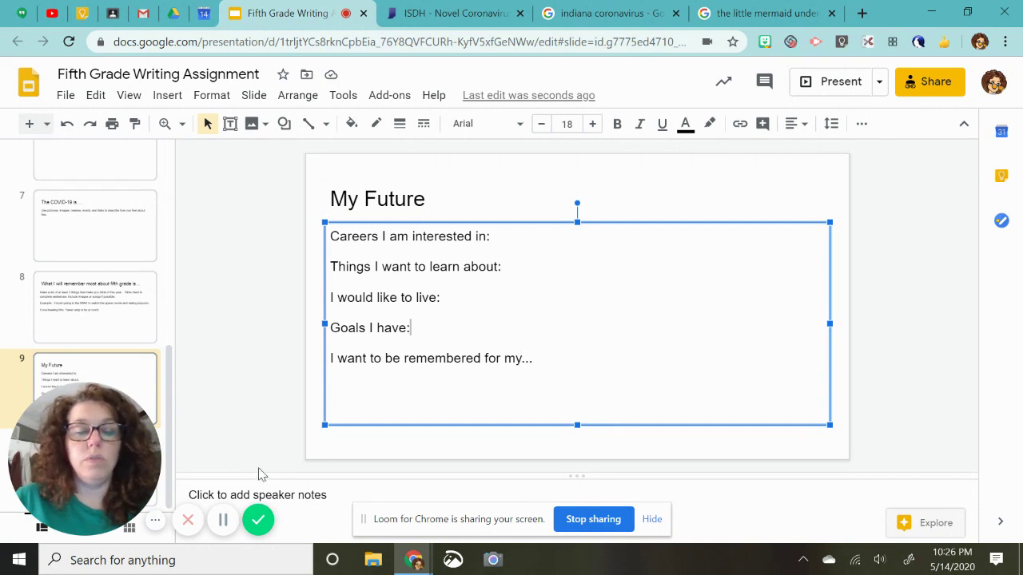
scroll(227, 438, down, 1)
scroll(227, 438, up, 1)
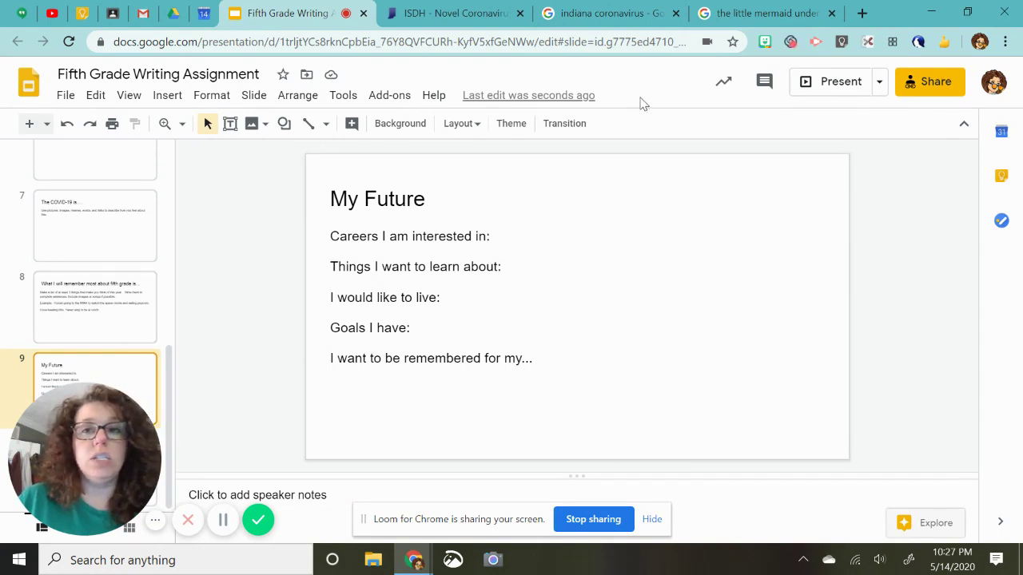
click(764, 41)
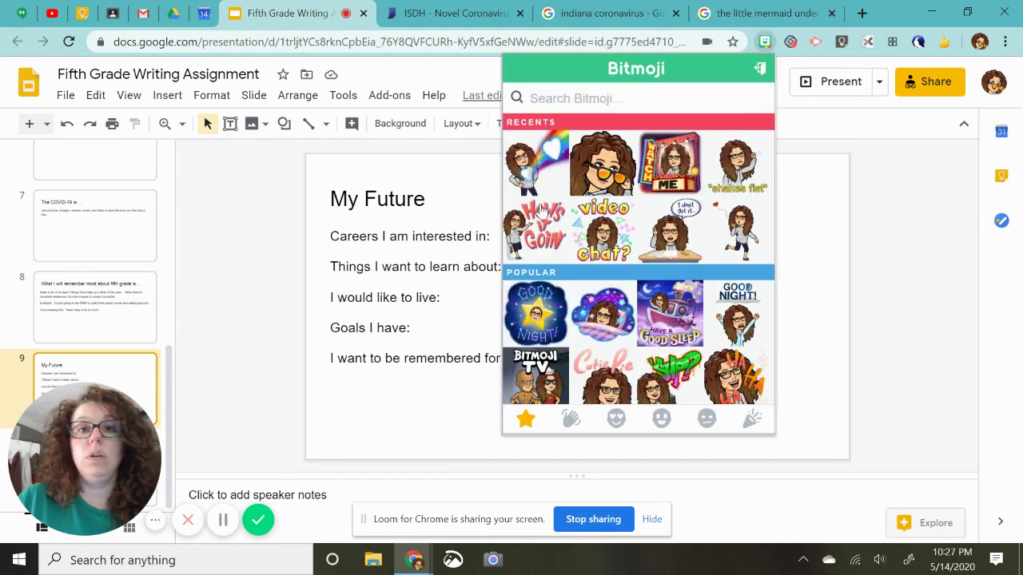
drag(600, 172, 461, 187)
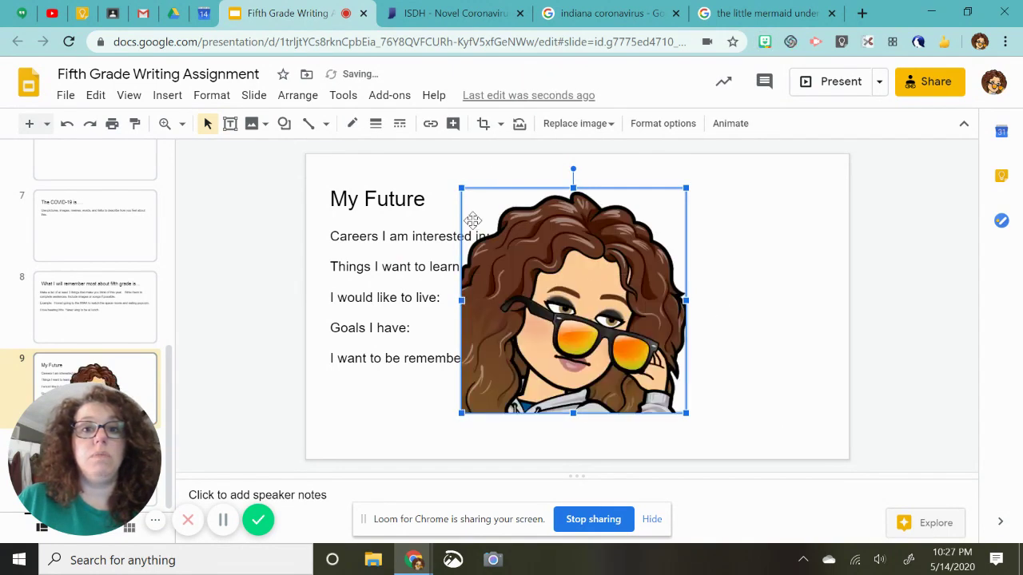
drag(461, 188, 538, 266)
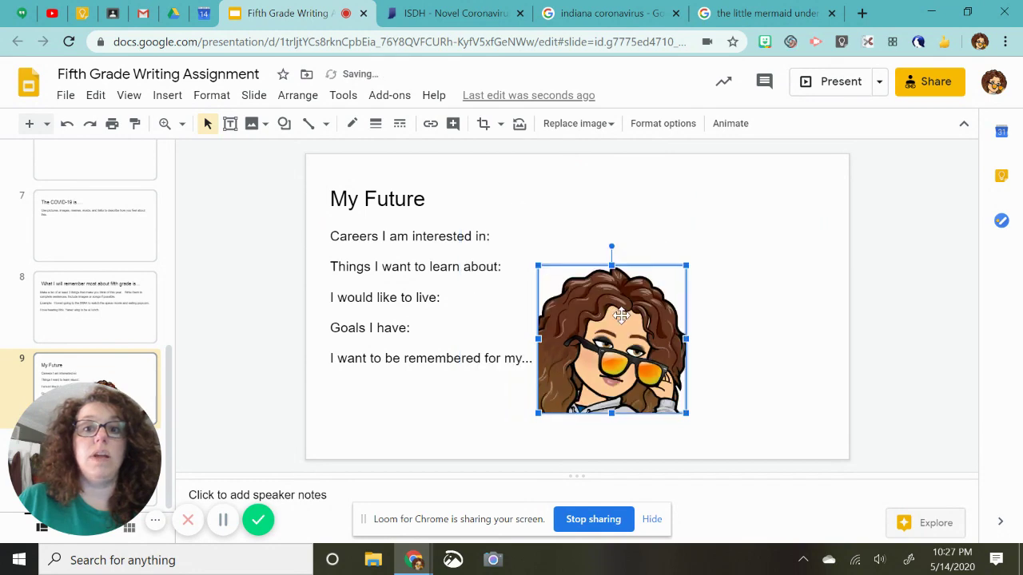
drag(622, 315, 738, 236)
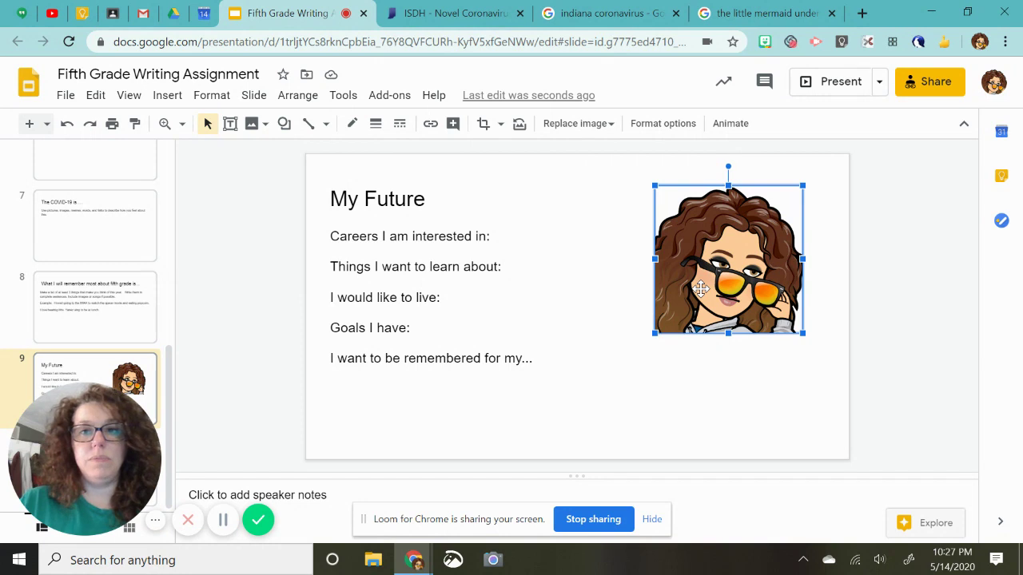
key(Delete)
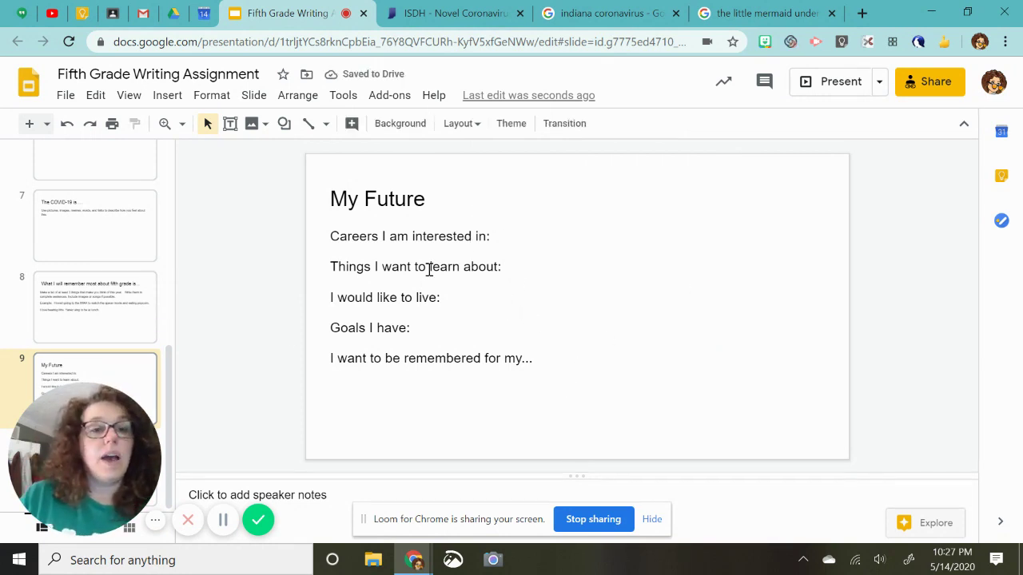
drag(163, 381, 227, 159)
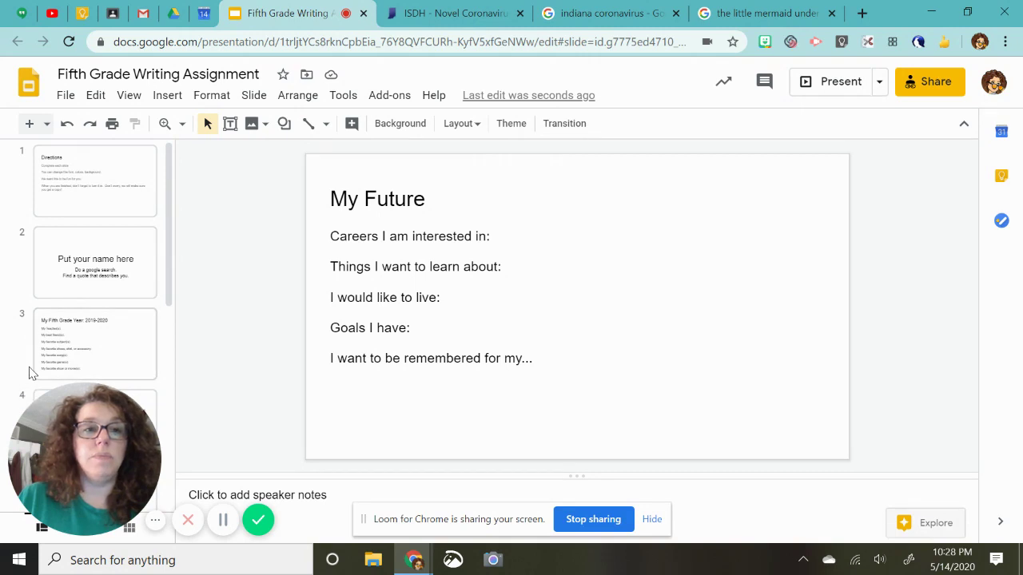
scroll(24, 378, down, 1)
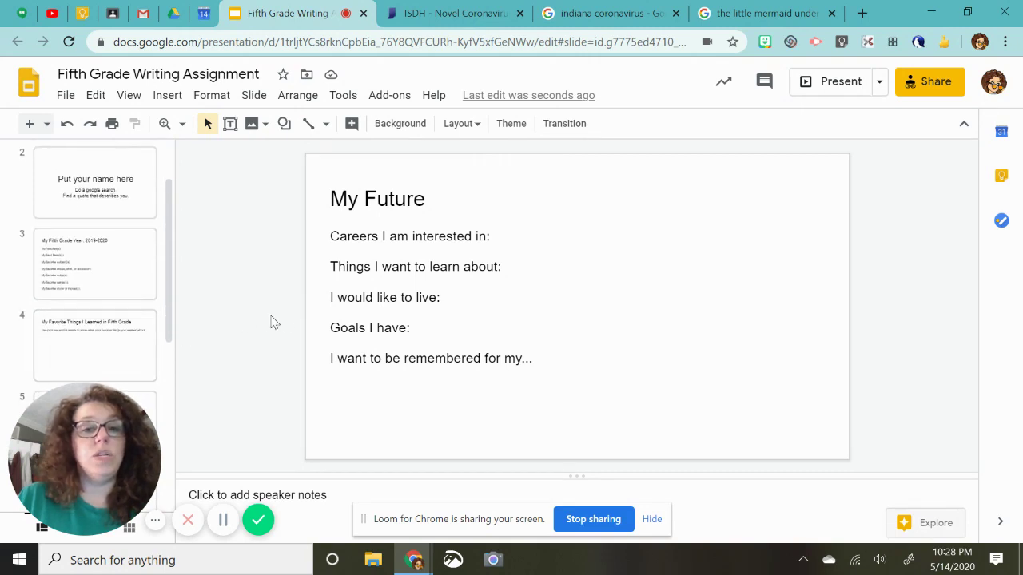